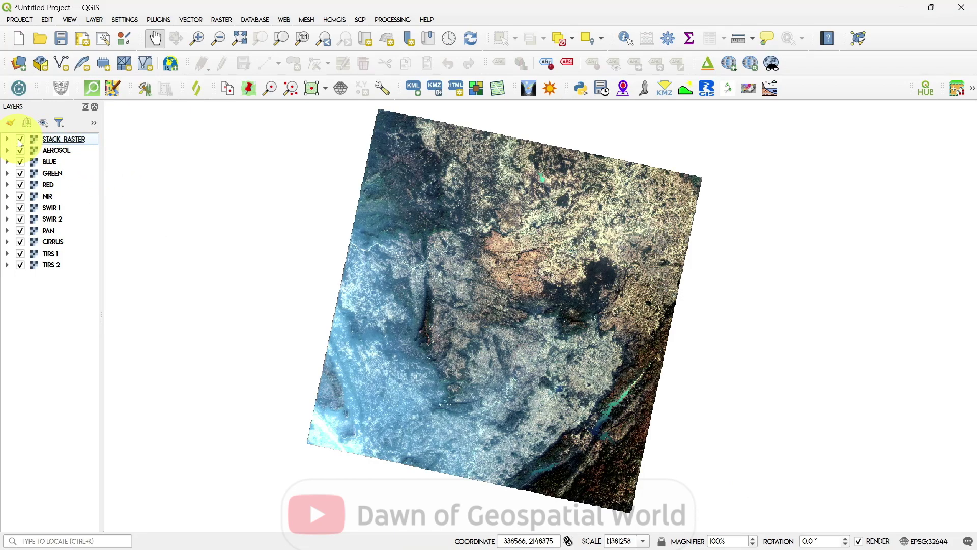
Hide the stacked composite layer and open the Raster Calculator.
left_click(20, 140)
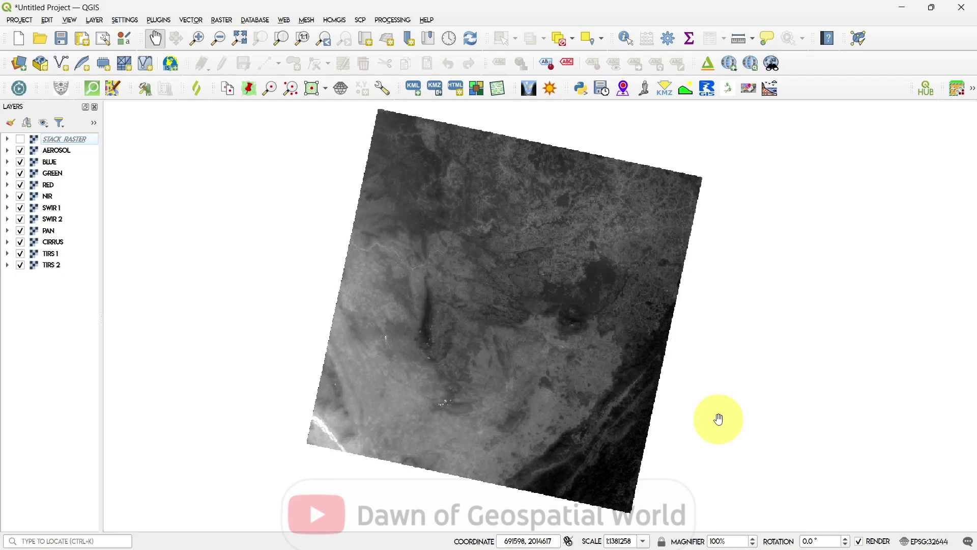
left_click(222, 20)
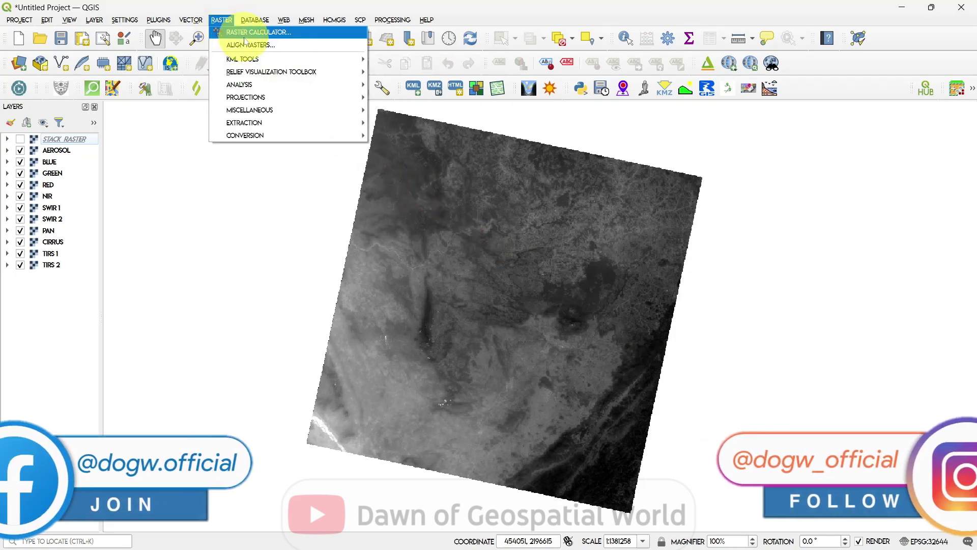
left_click(255, 33)
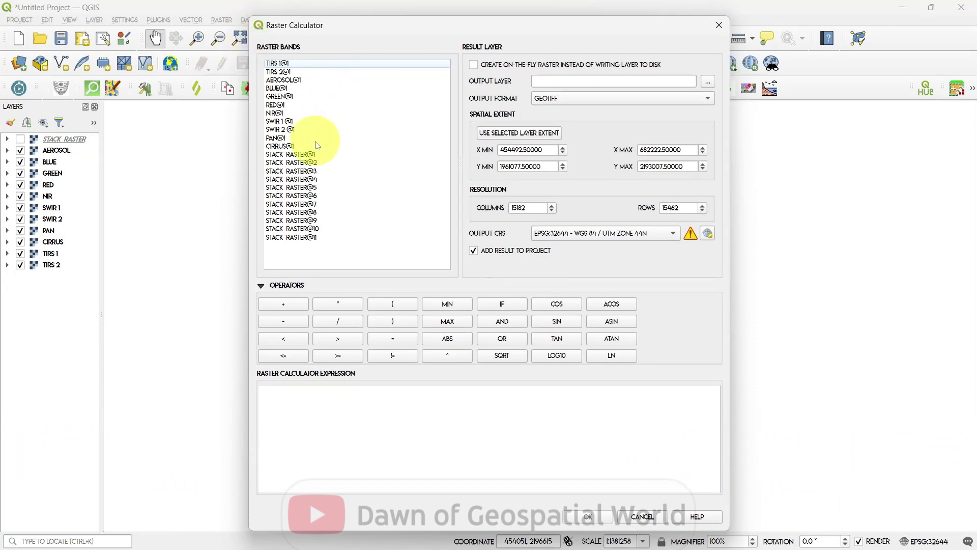
Build the expression ( "swir 1@1" / "nir@1" ) from the band list.
left_click(400, 391)
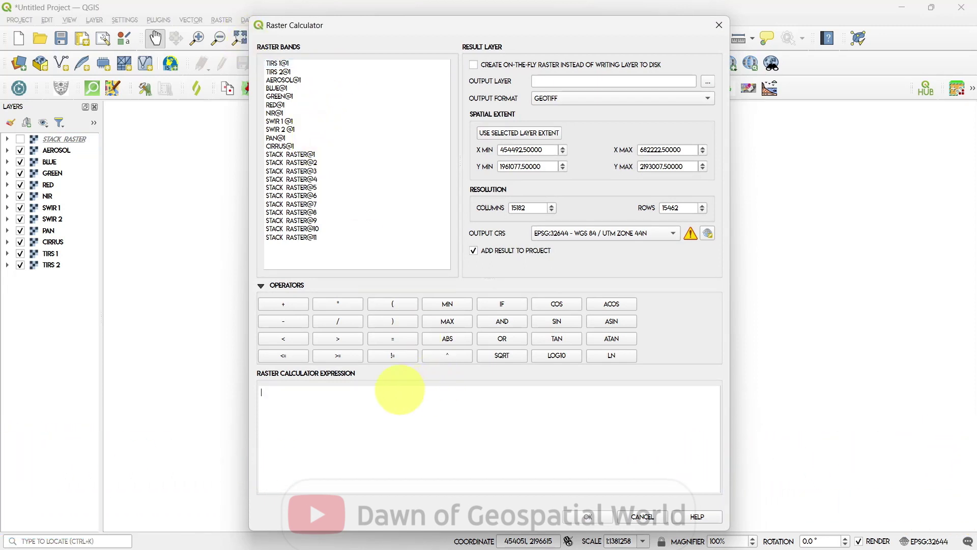
left_click(392, 305)
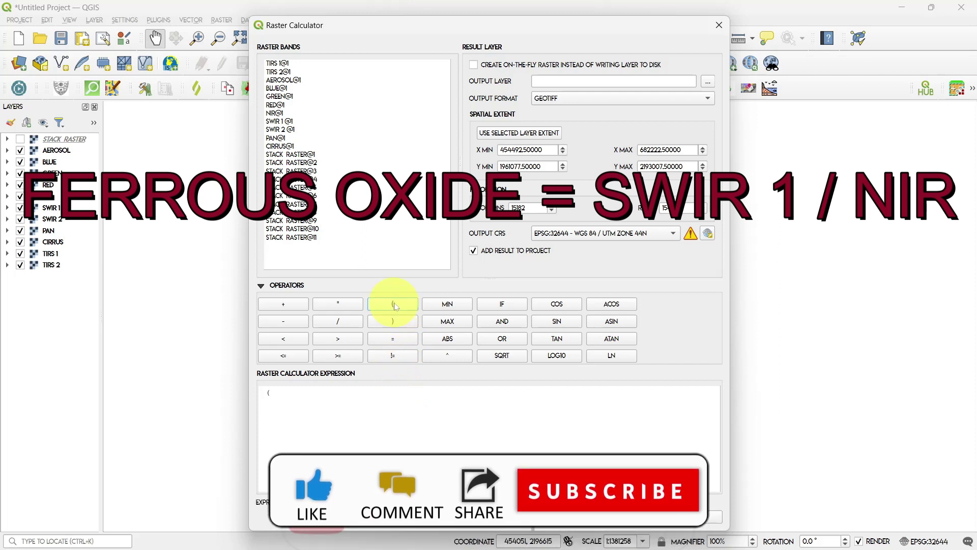
double_click(281, 122)
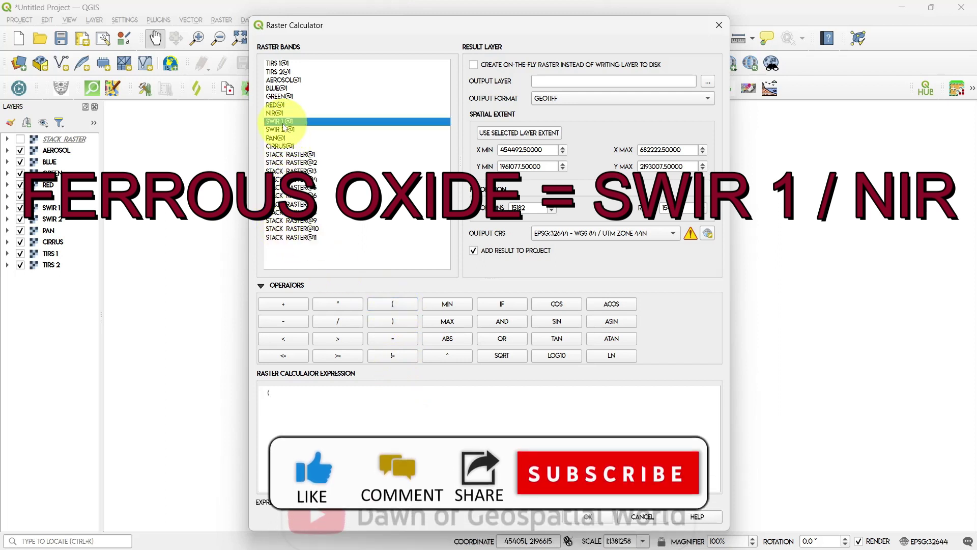
left_click(338, 321)
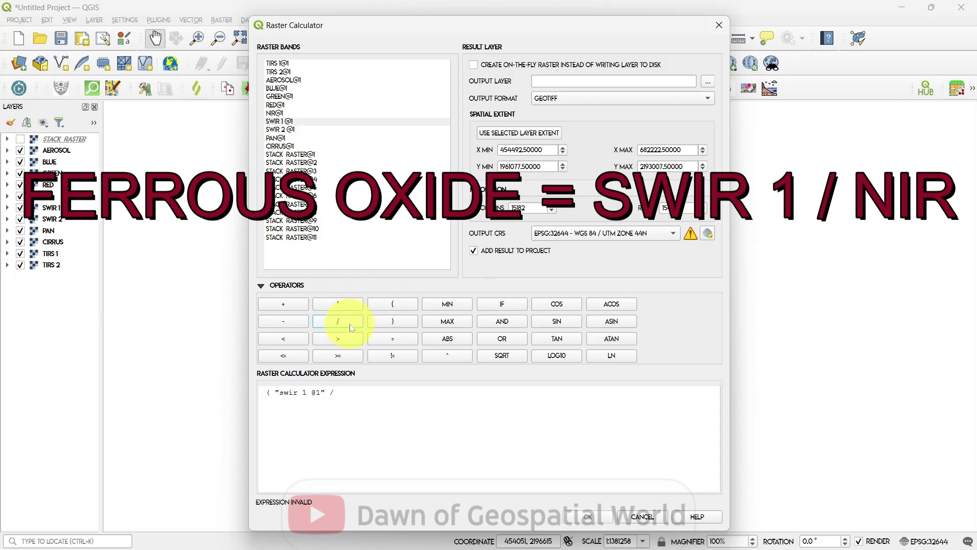
double_click(281, 113)
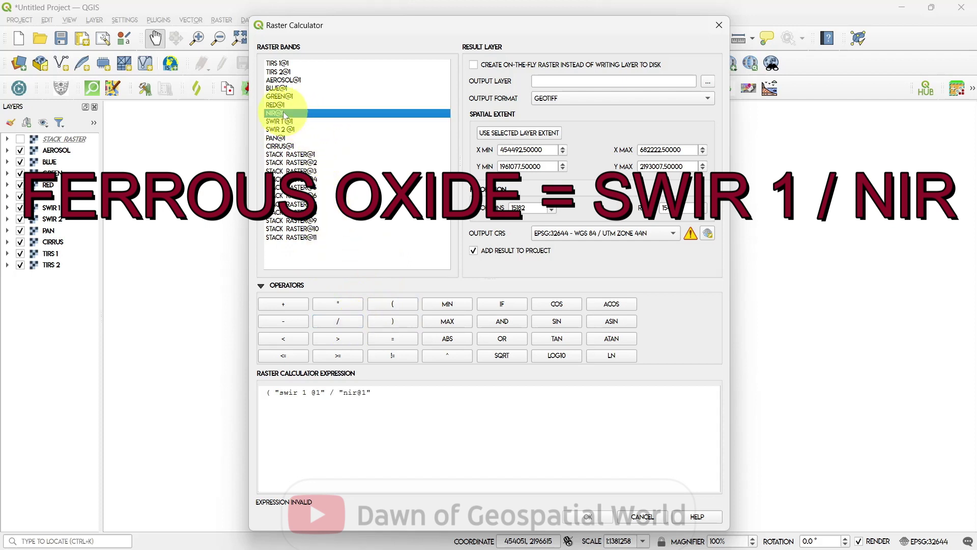
left_click(393, 321)
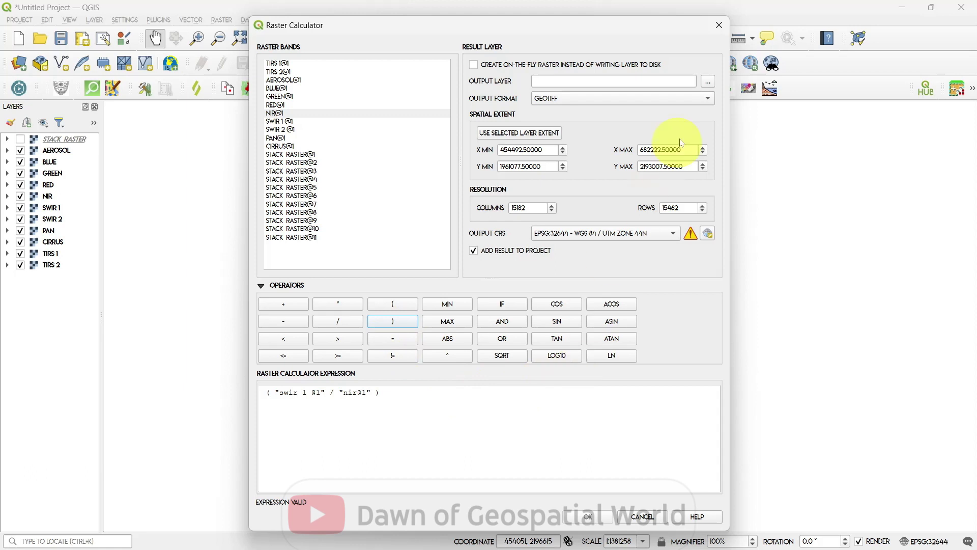
Create a Mineral Indices folder, save the output as Ferric Oxide, and run the calculation.
left_click(707, 88)
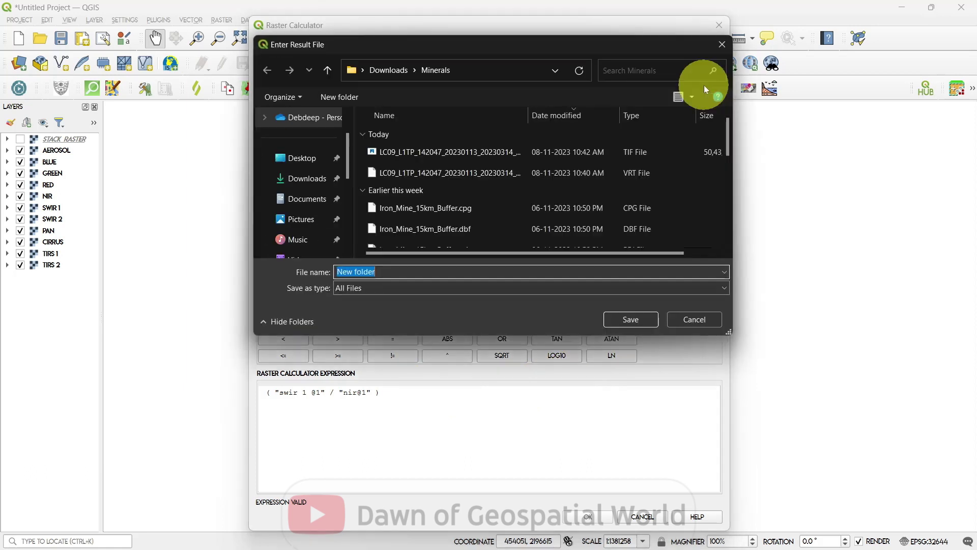
left_click(338, 97)
type("Mire")
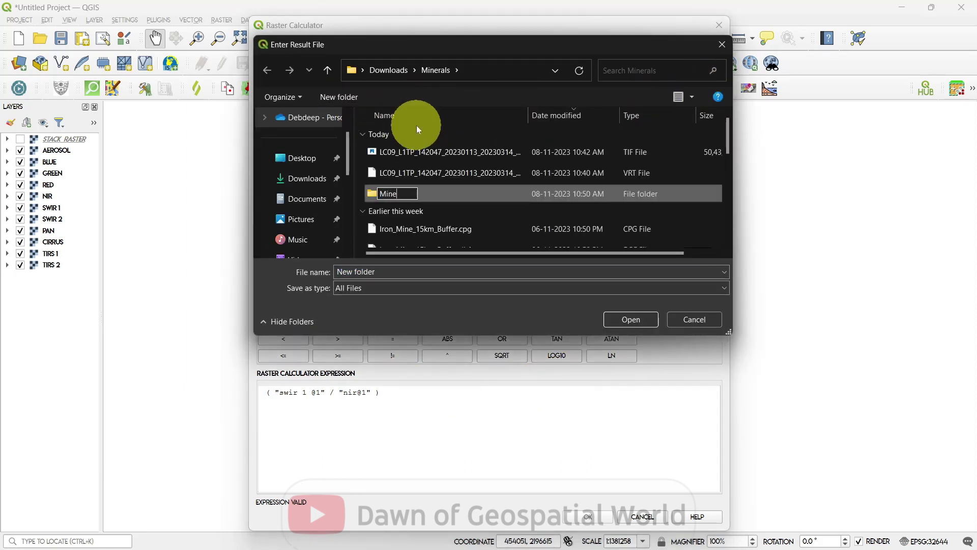
type("ral Indices")
key("Return")
key("Return")
type("Ferric O")
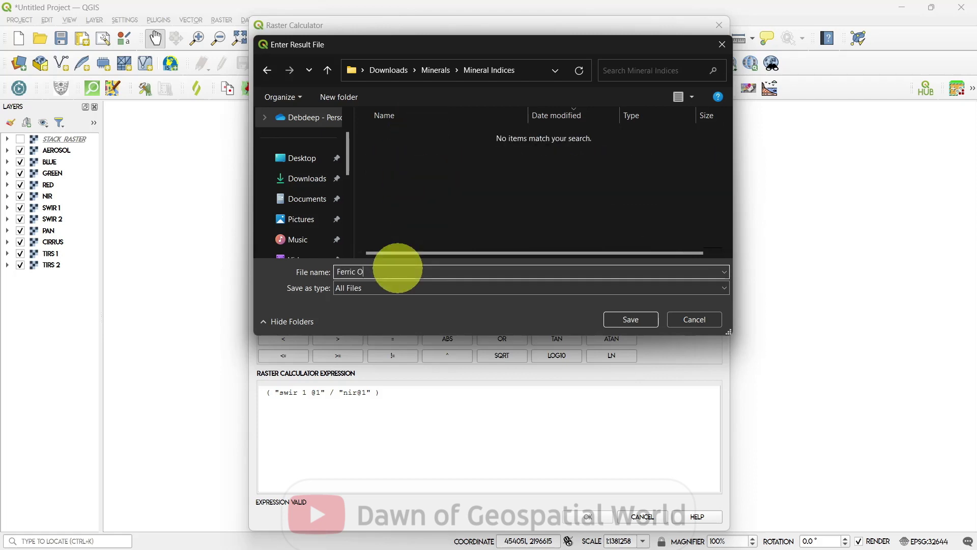
type("xide")
key("Return")
left_click(588, 516)
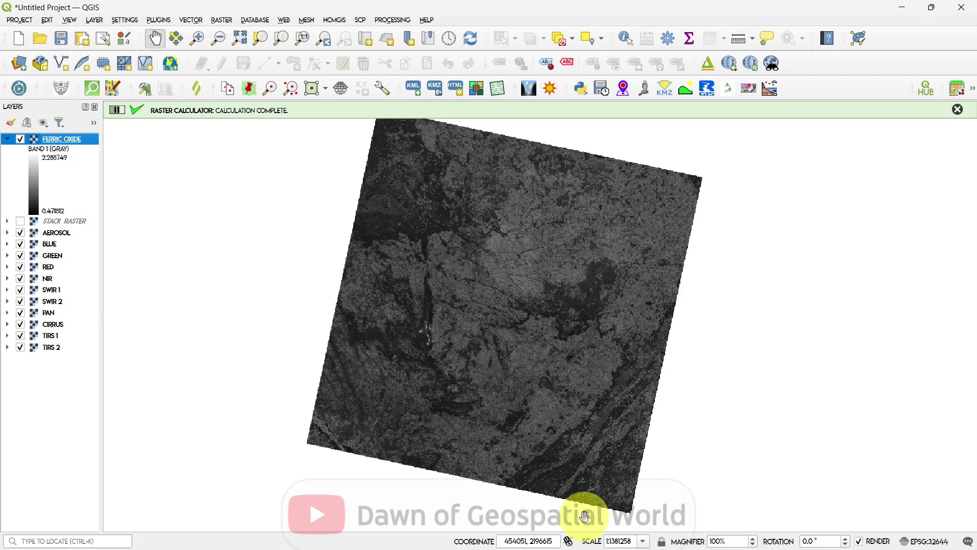
Render Ferric Oxide as singleband pseudocolor with a red ramp, then collapse its legend.
left_click(958, 110)
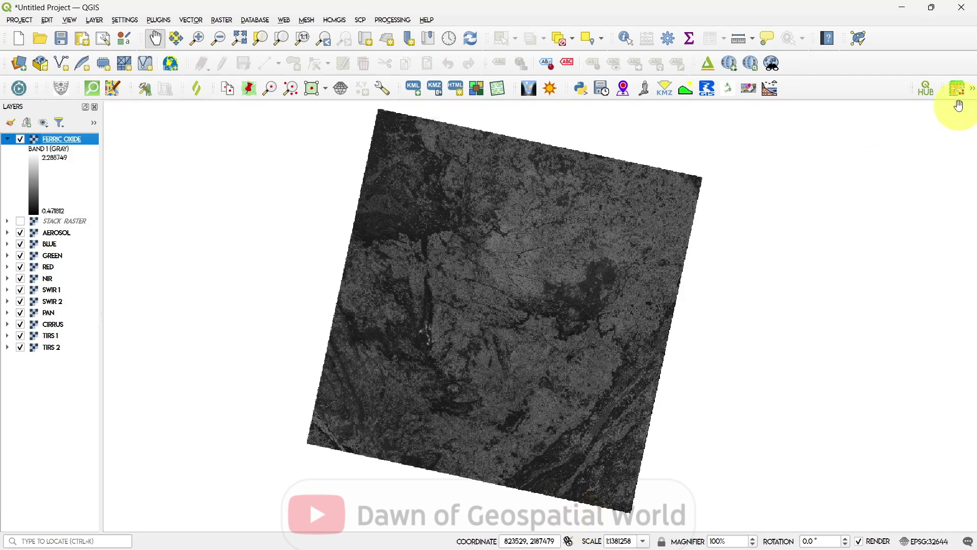
right_click(46, 139)
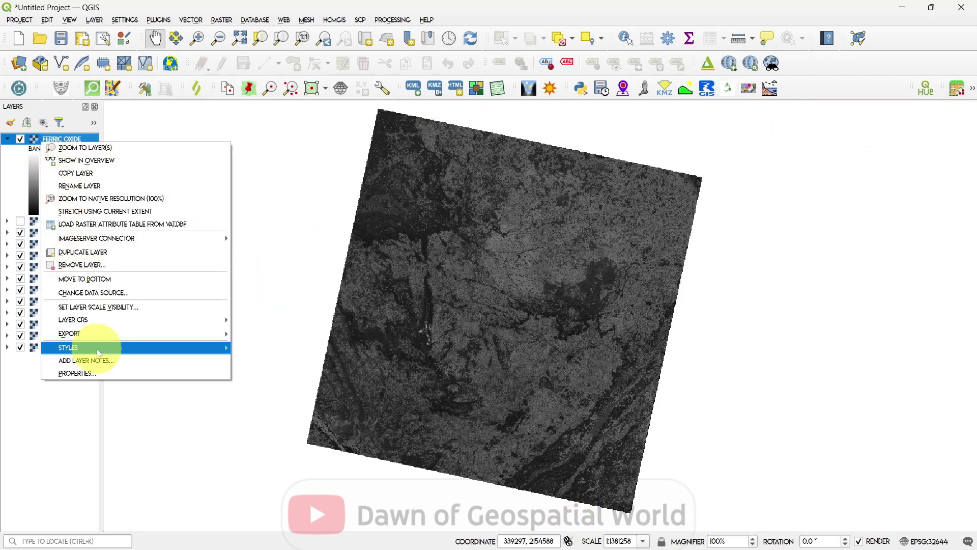
left_click(101, 372)
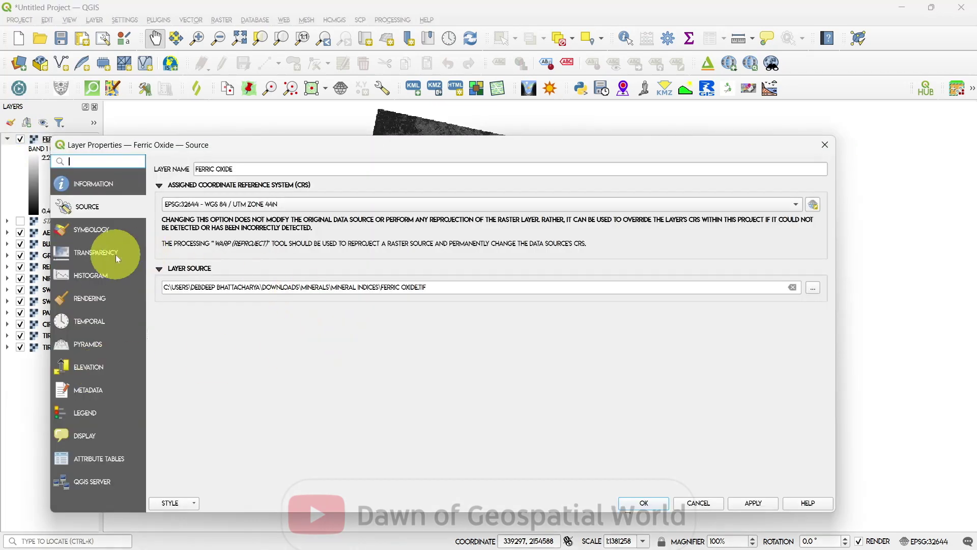
left_click(92, 229)
left_click(252, 180)
left_click(279, 194)
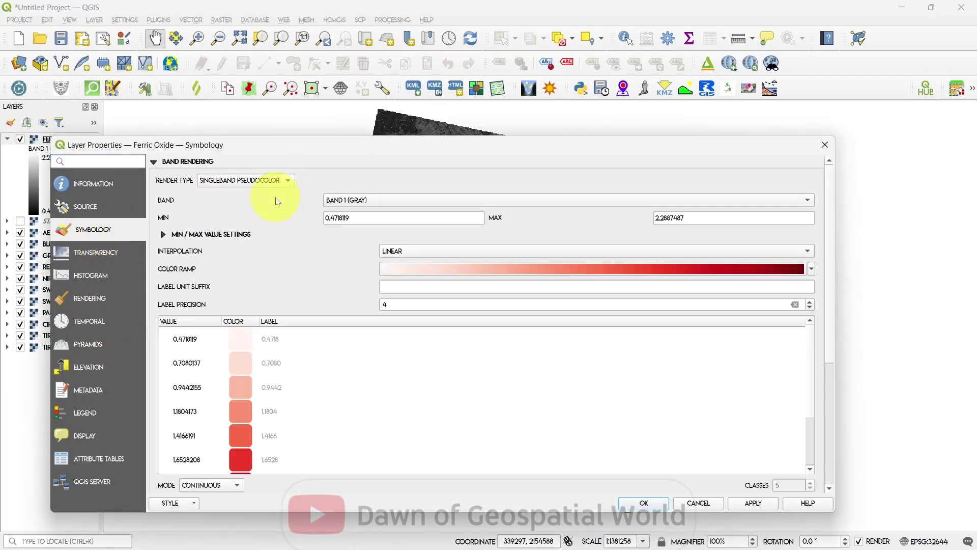
left_click(752, 502)
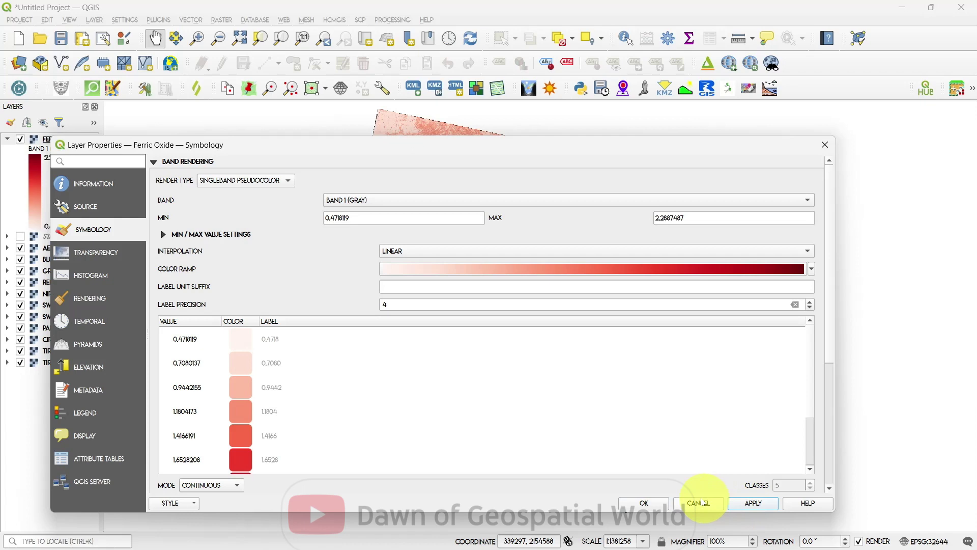
left_click(643, 502)
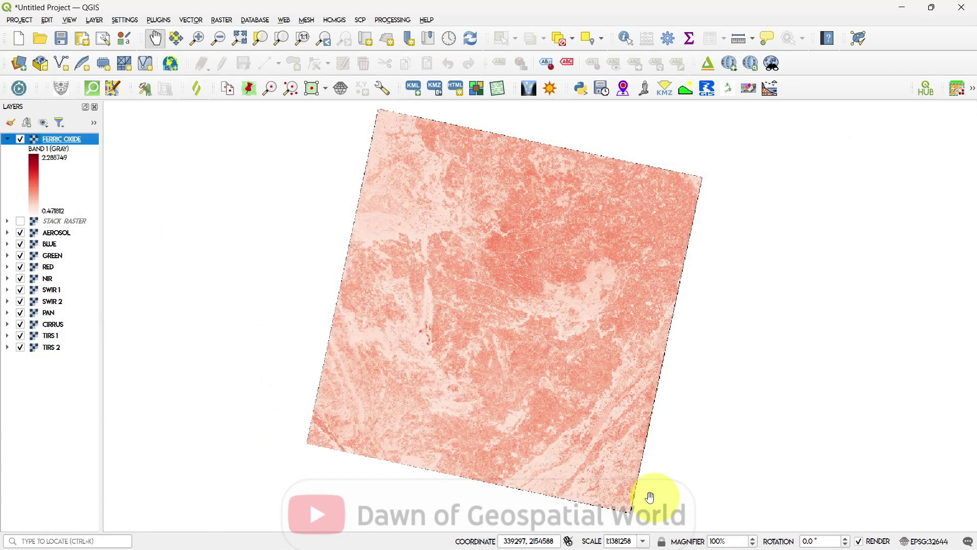
left_click(8, 139)
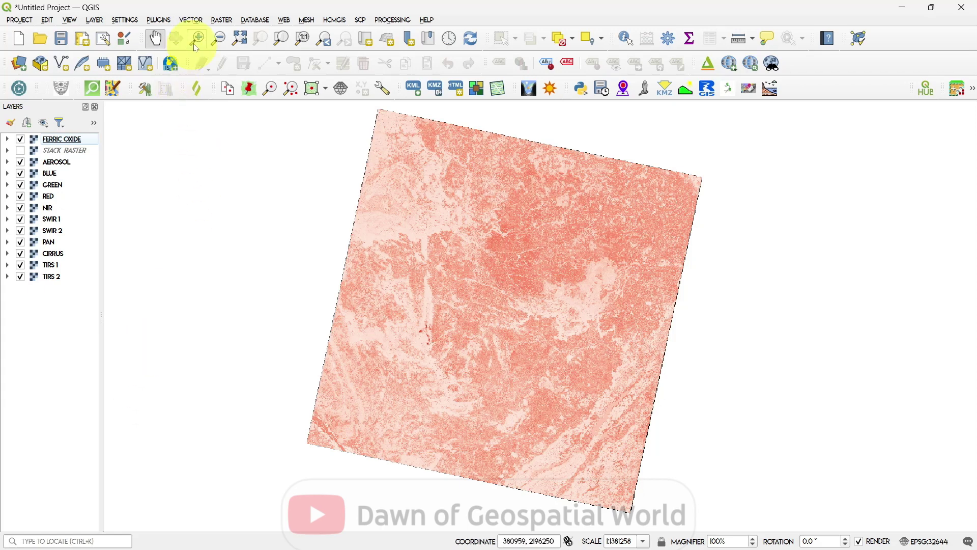
In a new Raster Calculator, enter the ratio ( "swir 2@1" / "nir@1" ).
left_click(222, 19)
left_click(252, 34)
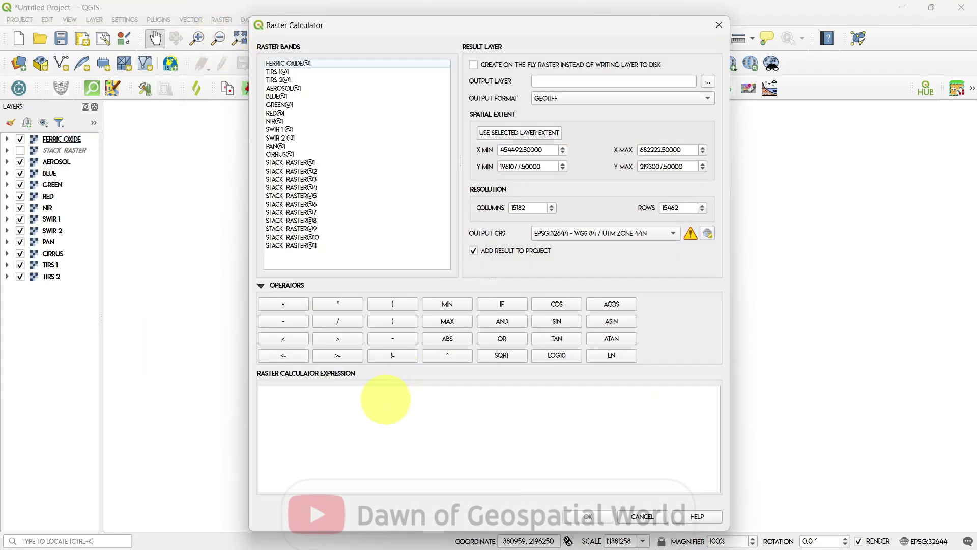
left_click(394, 306)
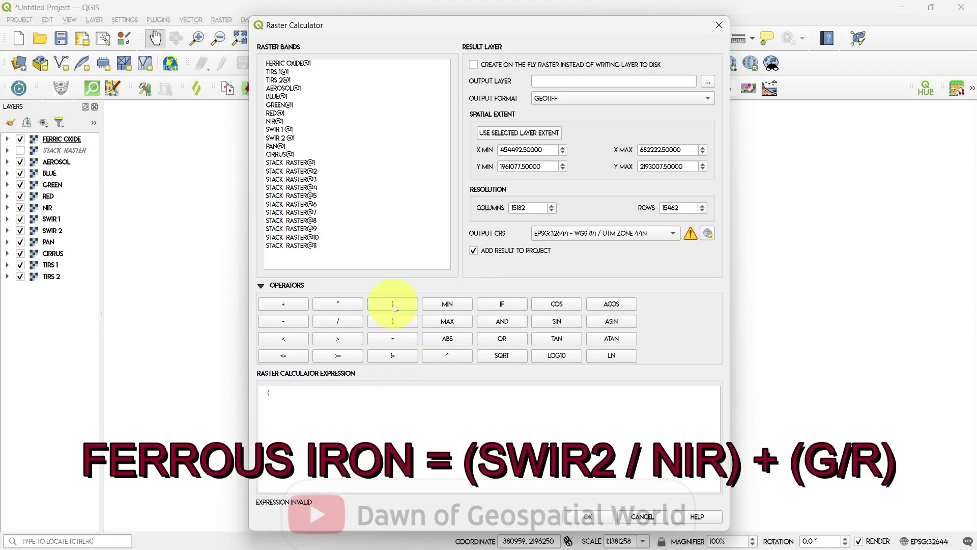
double_click(279, 137)
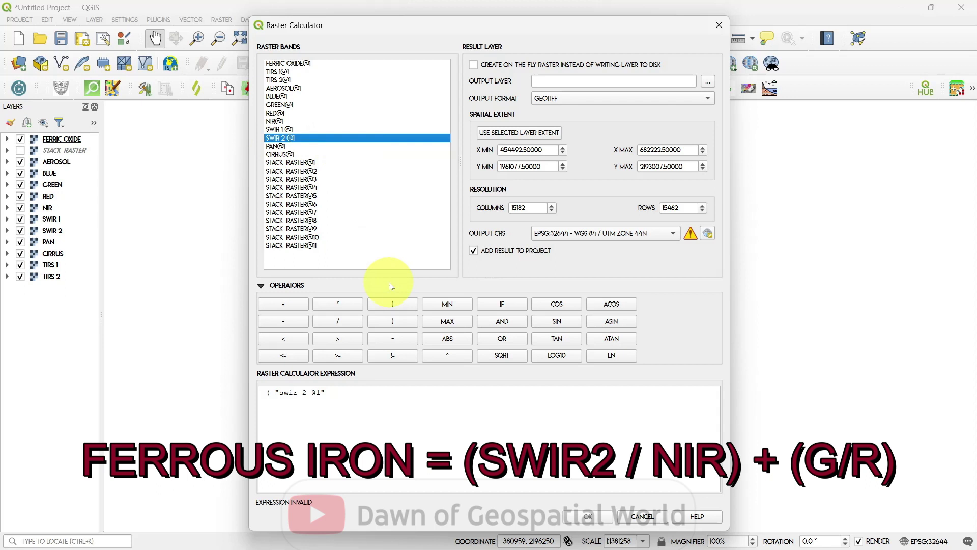
left_click(337, 321)
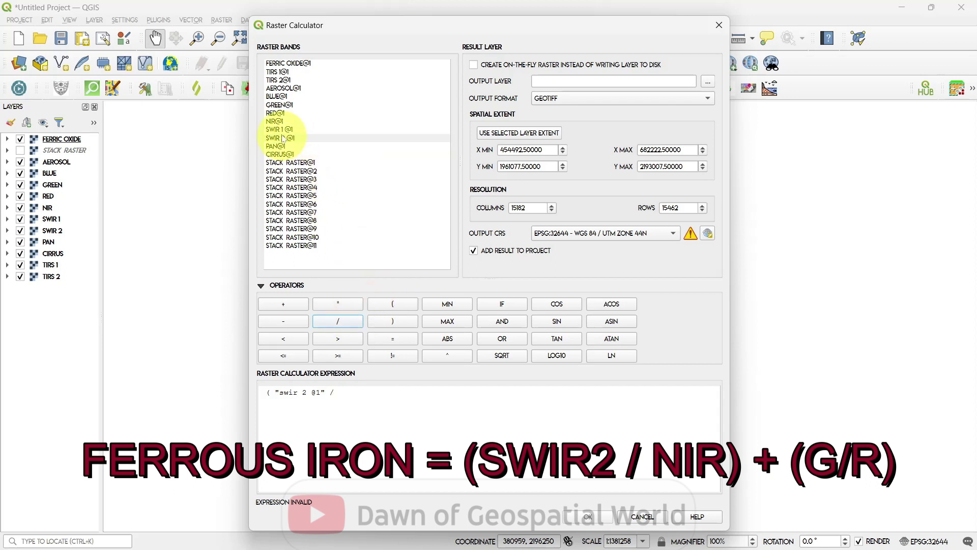
double_click(275, 122)
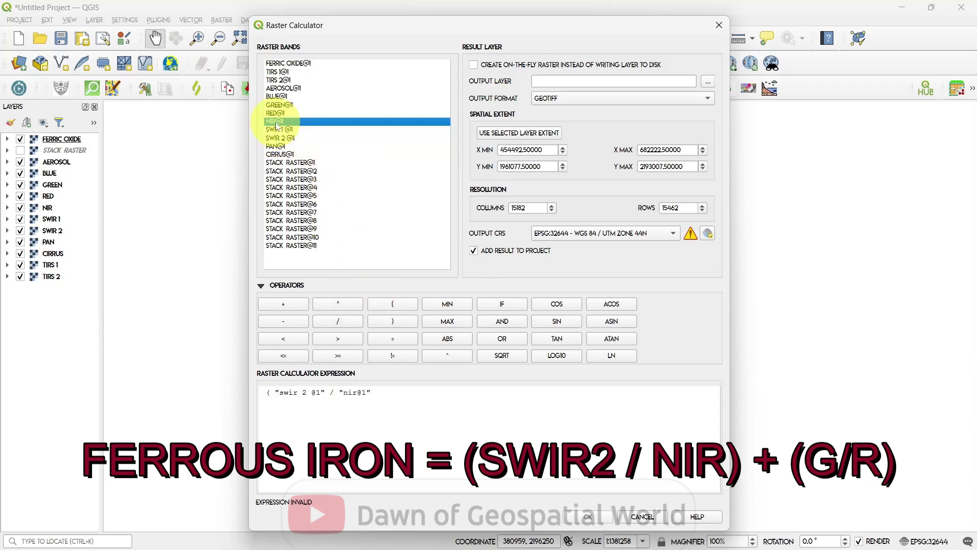
left_click(392, 321)
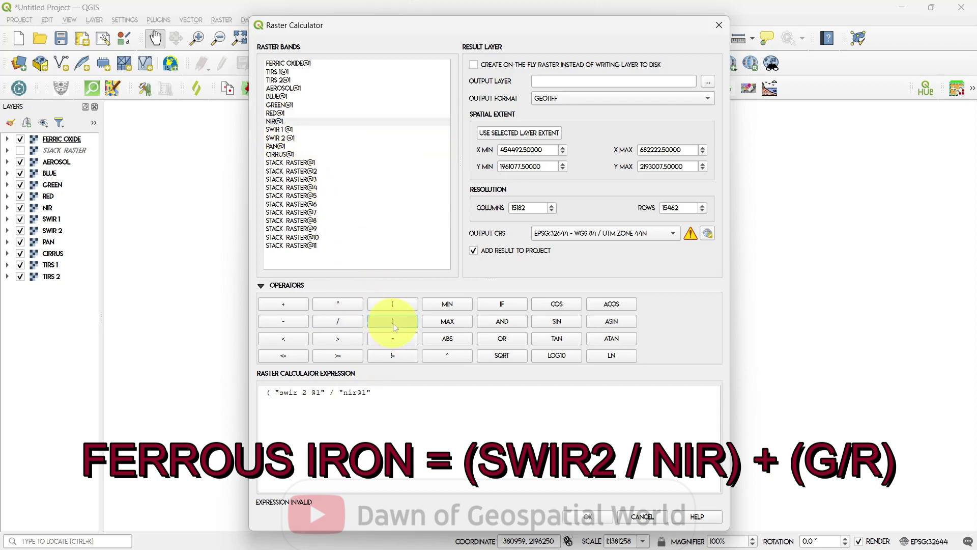
Add + ( "Green@1" / "red@1" ) and name the output Ferrous Iron.
left_click(284, 304)
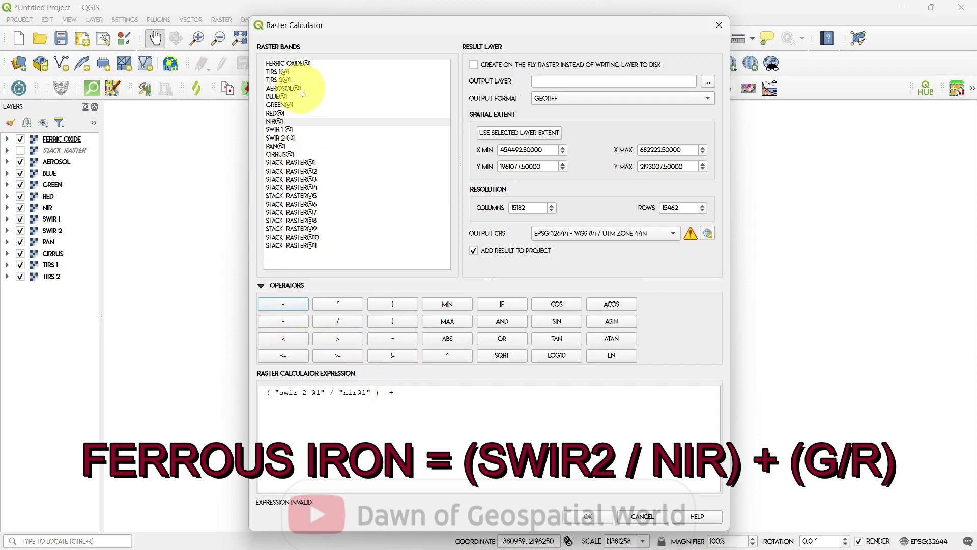
left_click(286, 105)
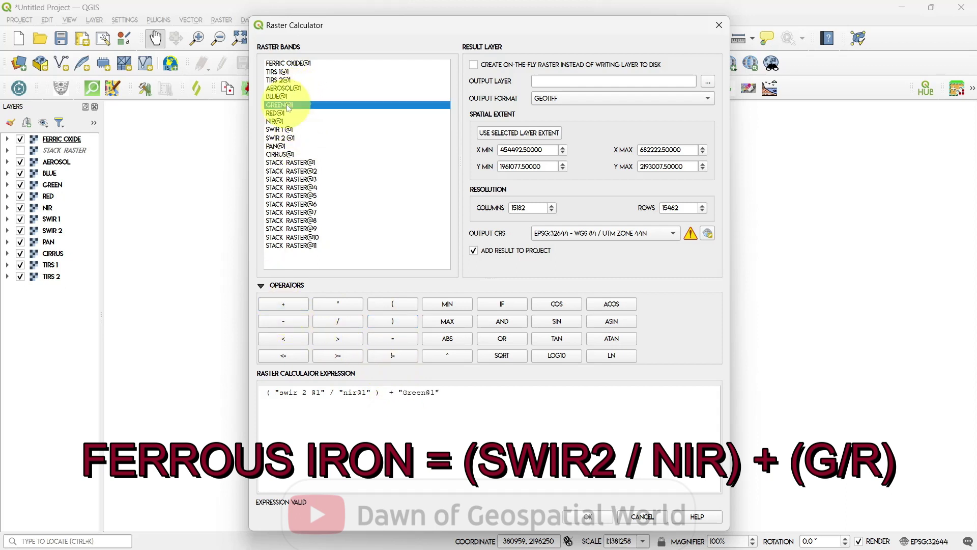
left_click(338, 321)
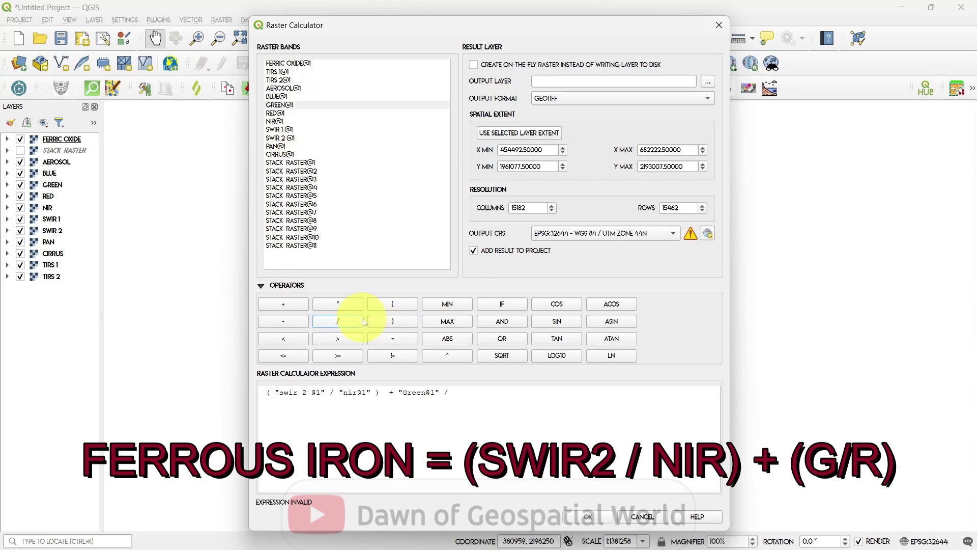
double_click(275, 113)
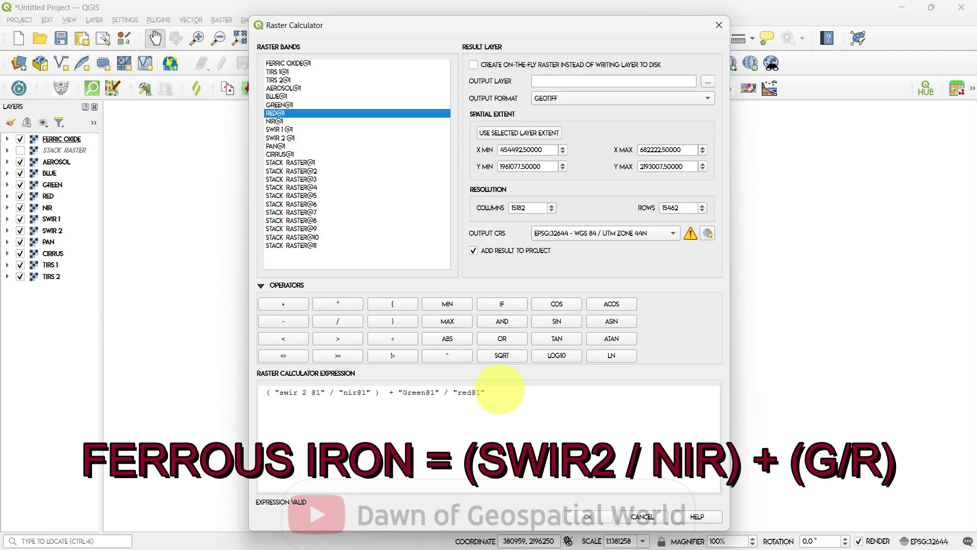
left_click(500, 390)
type(")")
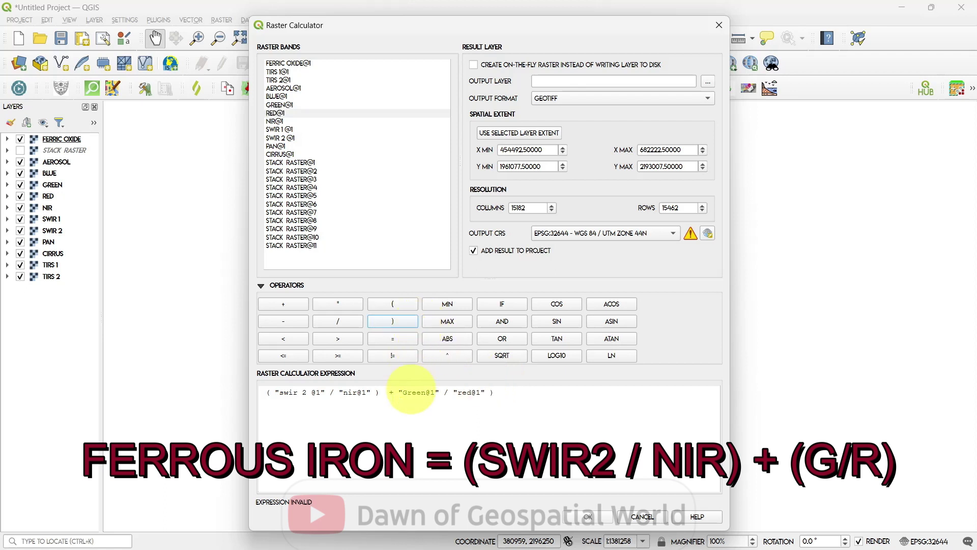
left_click(391, 305)
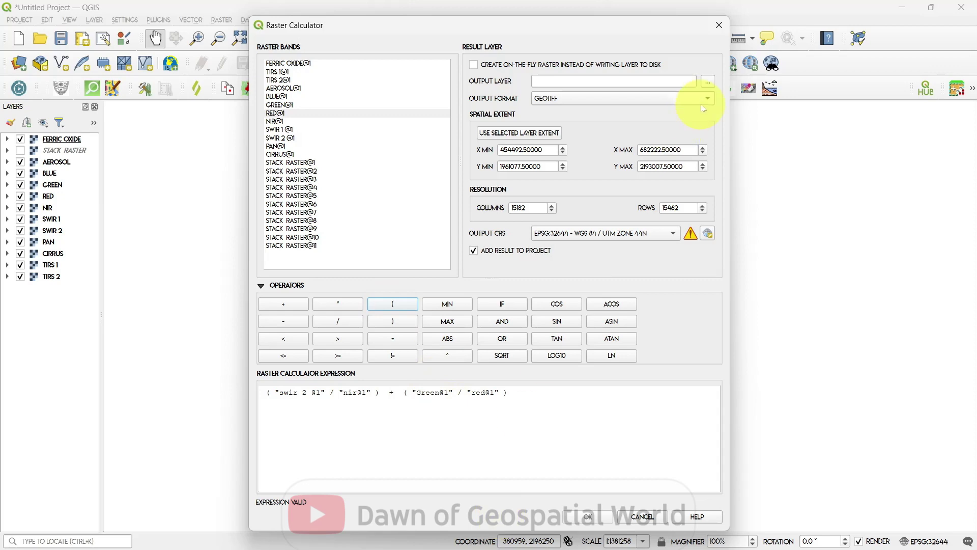
left_click(706, 81)
left_click(459, 272)
type("Ferrous Iron")
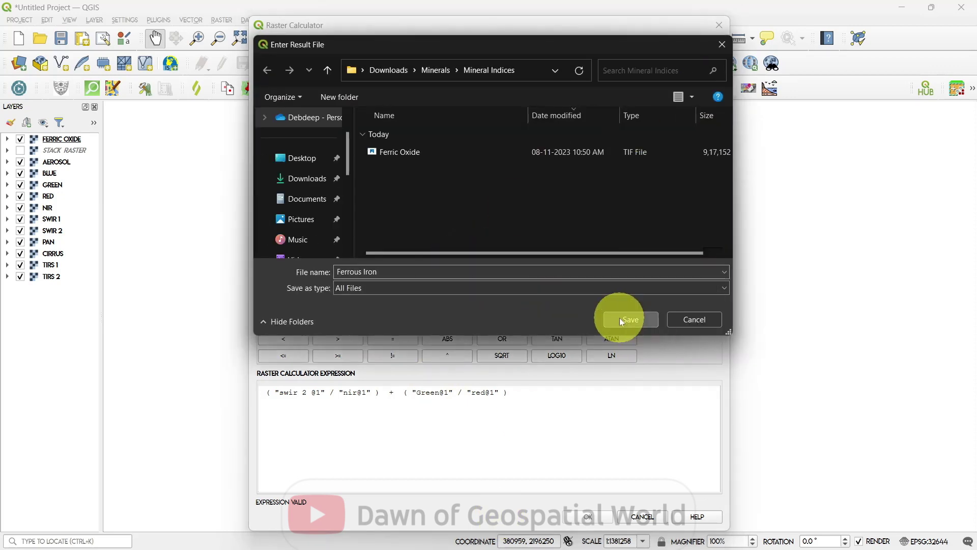
Compute the Ferrous Iron raster and render it with a red singleband pseudocolour ramp.
left_click(628, 319)
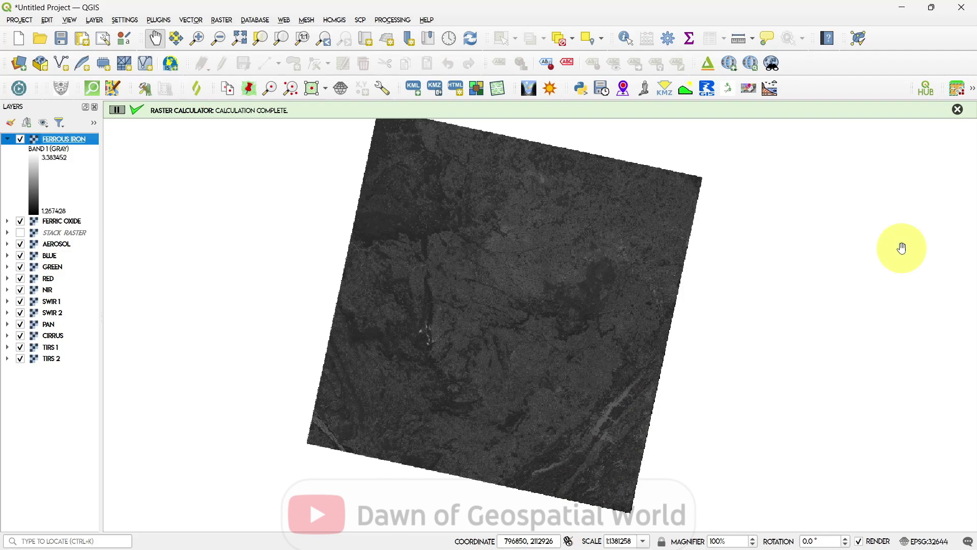
left_click(957, 108)
right_click(54, 139)
left_click(88, 369)
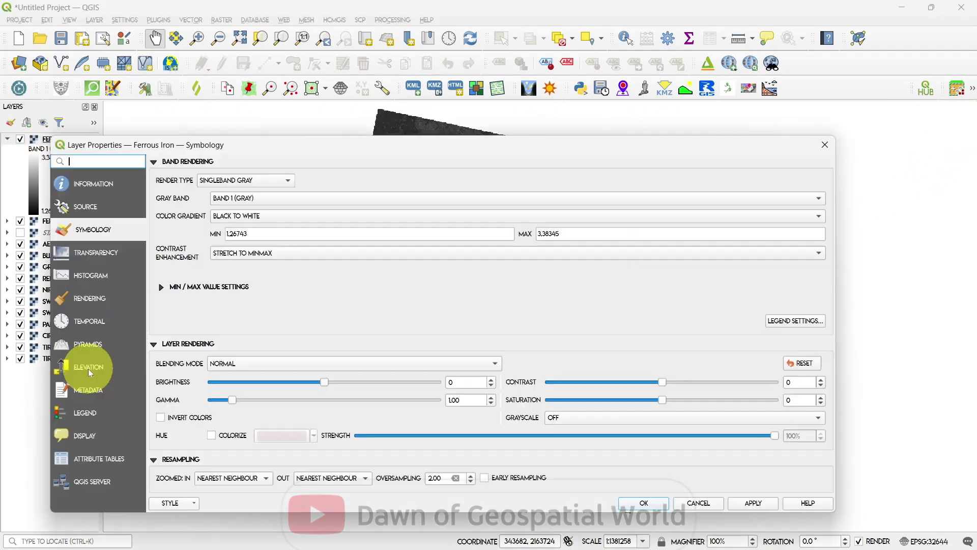
left_click(245, 181)
left_click(753, 503)
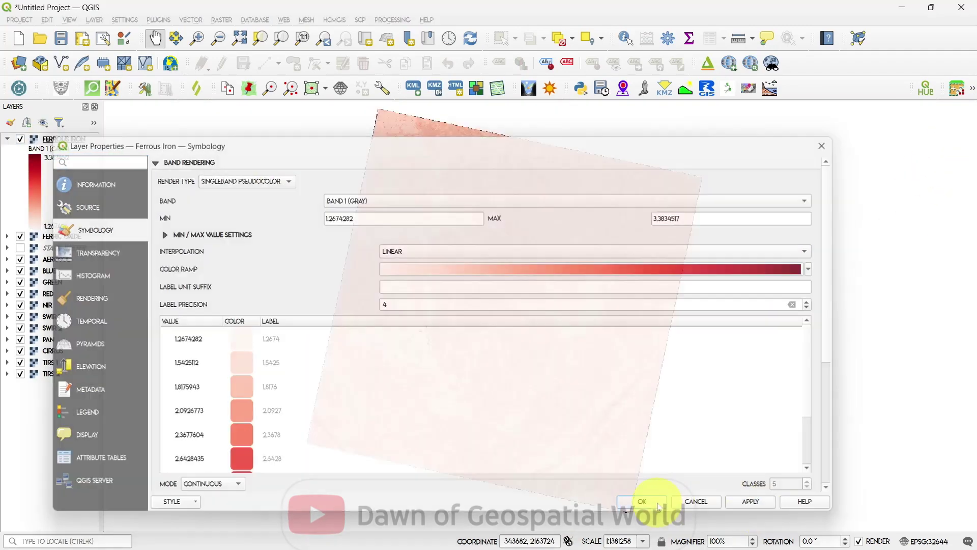
left_click(643, 503)
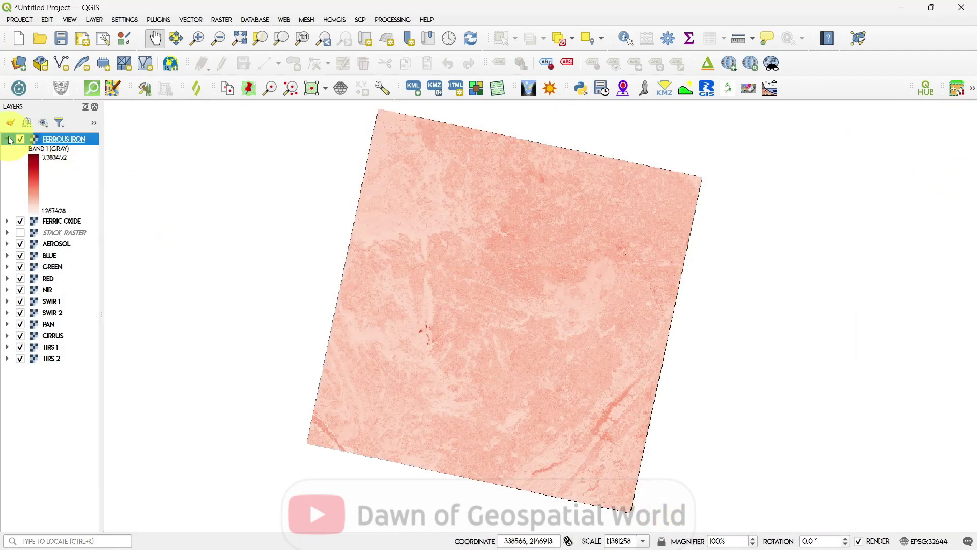
left_click(222, 20)
left_click(256, 33)
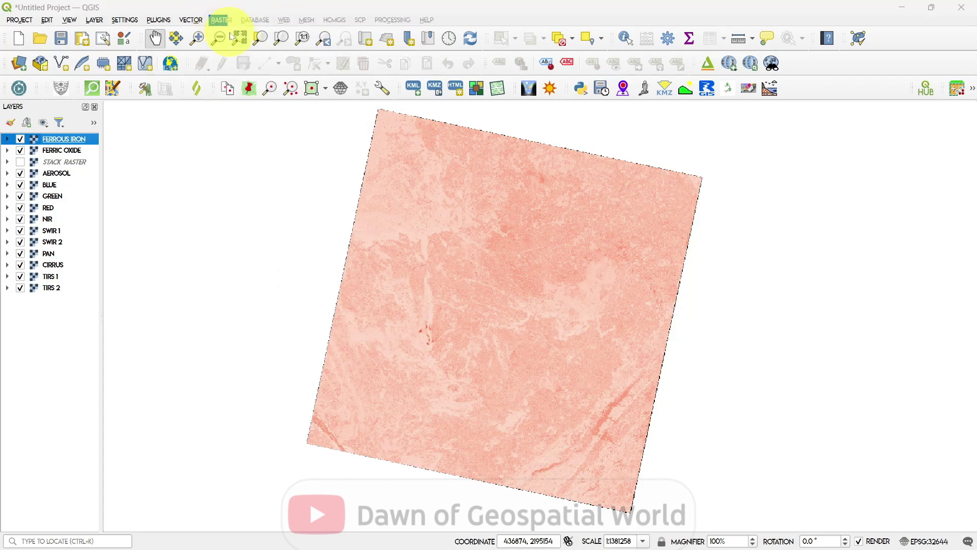
Compute ( "swir 2@1" / "swir 1@1" ) and save the result as ferrous silicate.
left_click(375, 407)
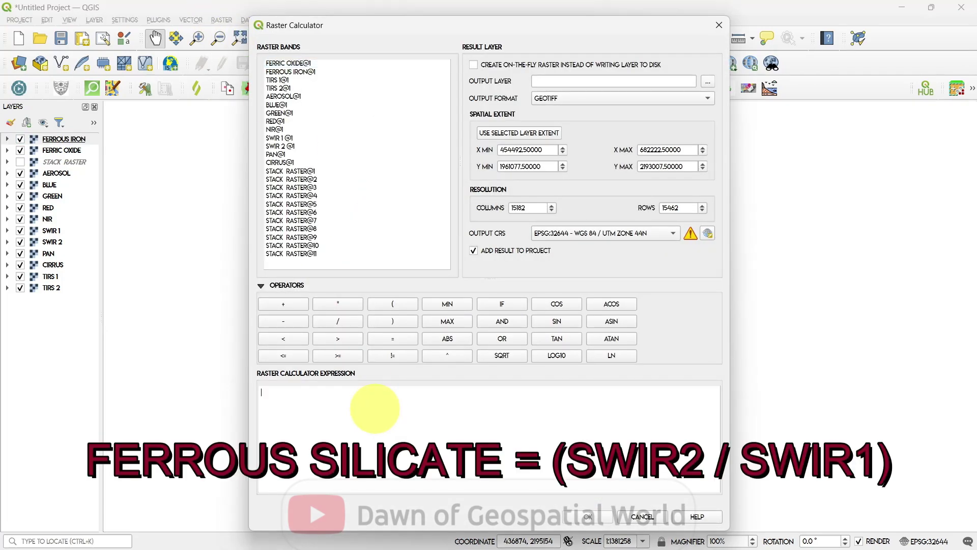
left_click(397, 307)
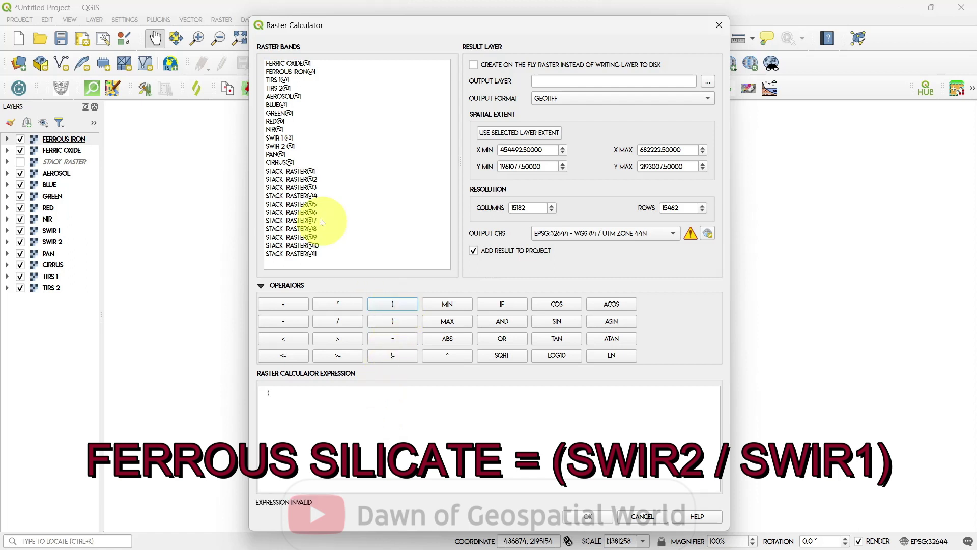
left_click(283, 146)
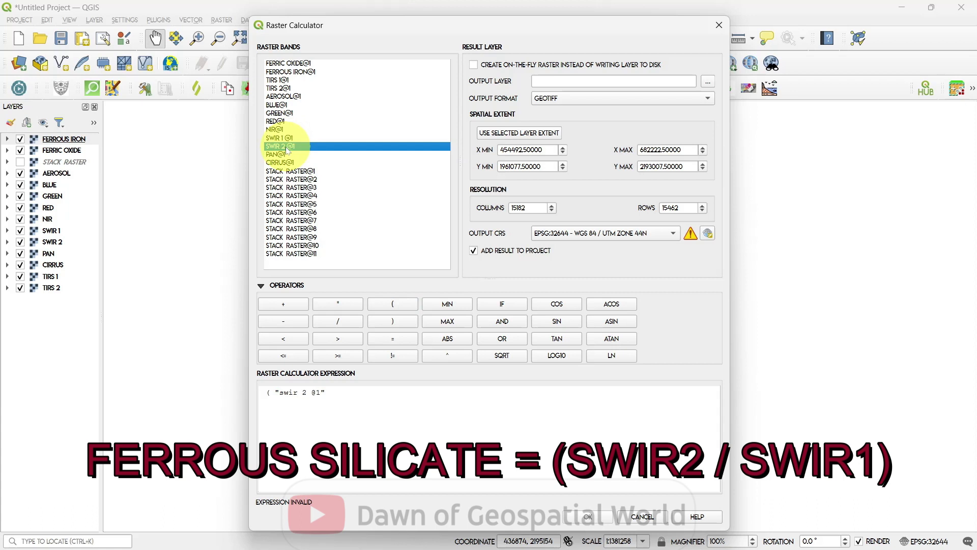
left_click(398, 404)
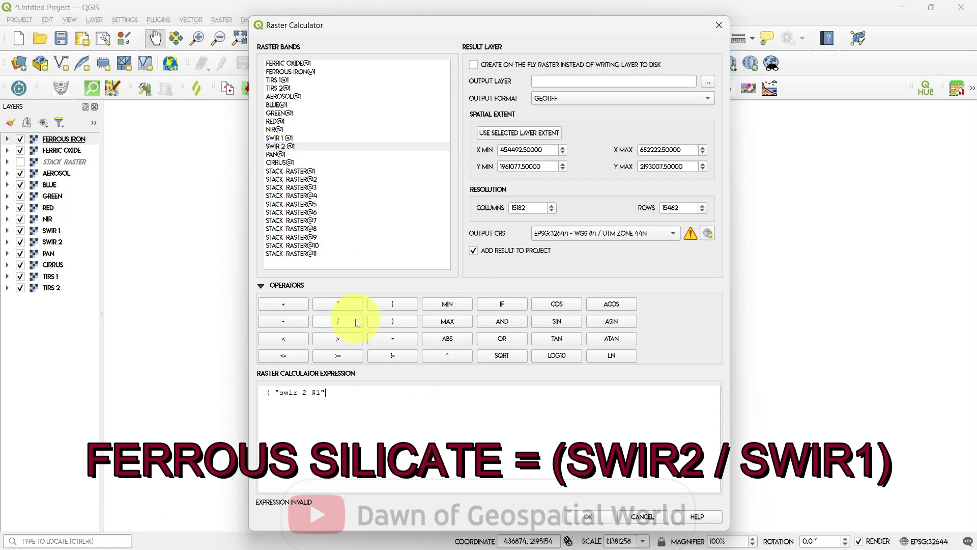
double_click(279, 138)
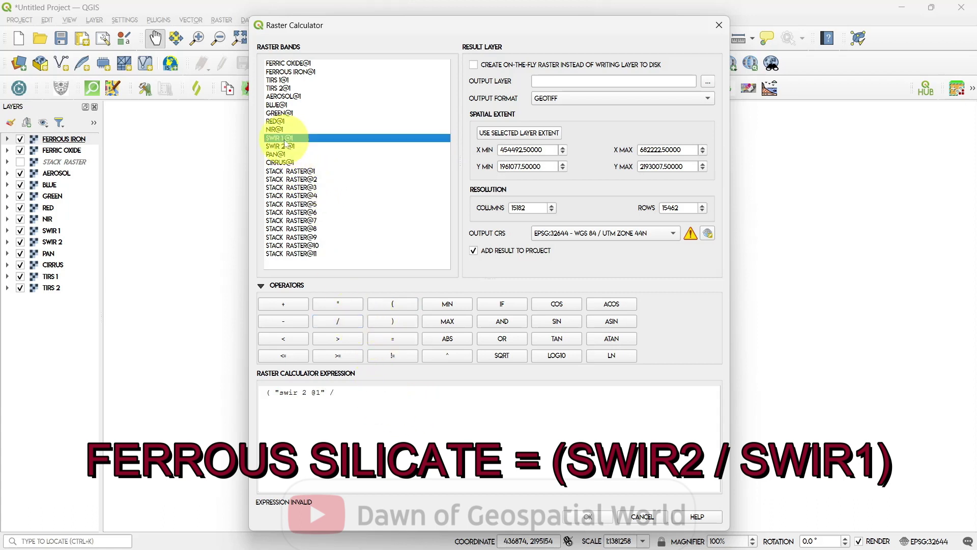
left_click(392, 321)
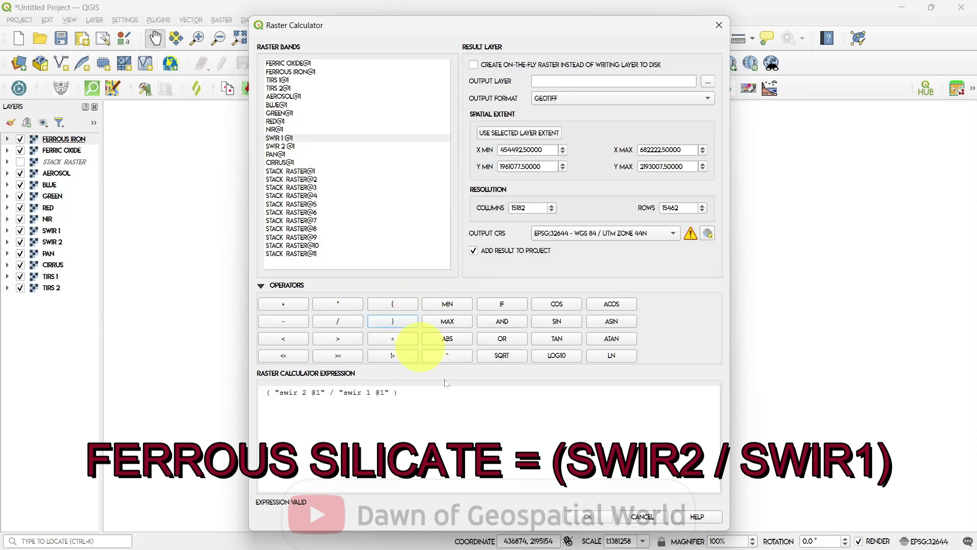
left_click(707, 82)
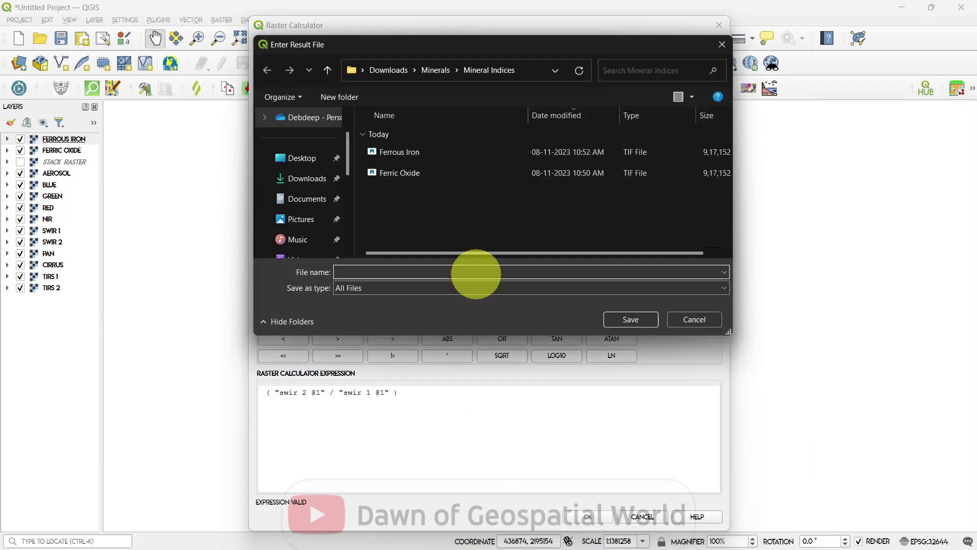
type("ferrous silicate")
key("Return")
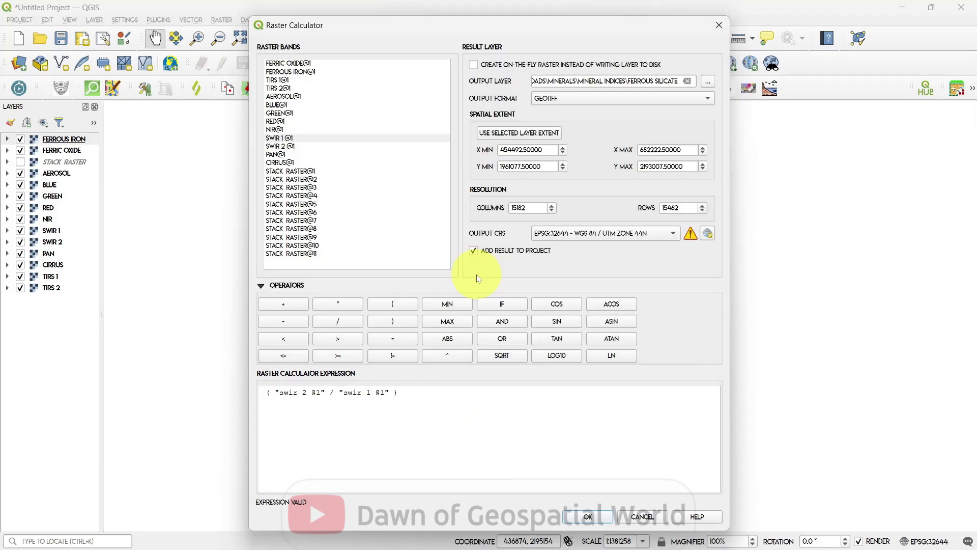
left_click(588, 518)
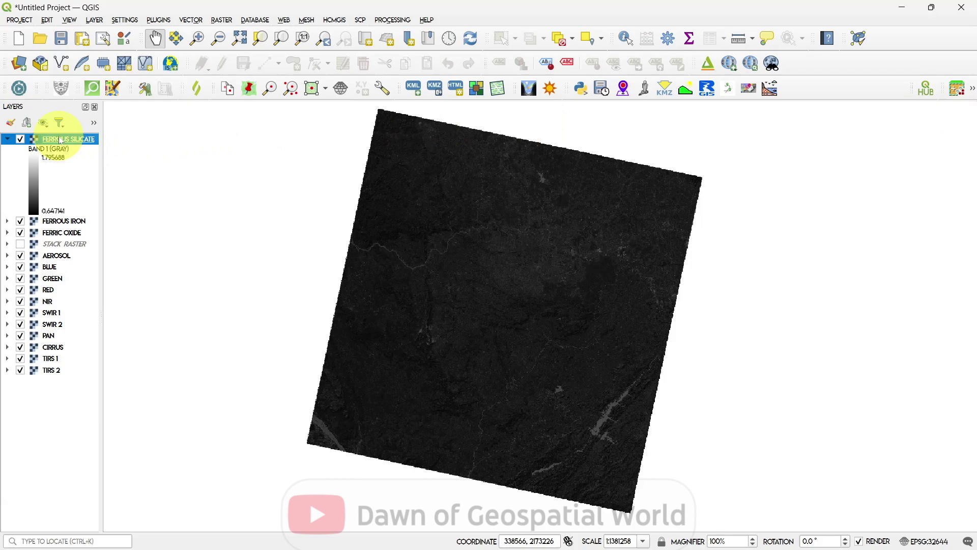
Render FERROUS SILICATE with a red singleband pseudocolour ramp and collapse its legend.
right_click(58, 138)
left_click(145, 360)
left_click(244, 179)
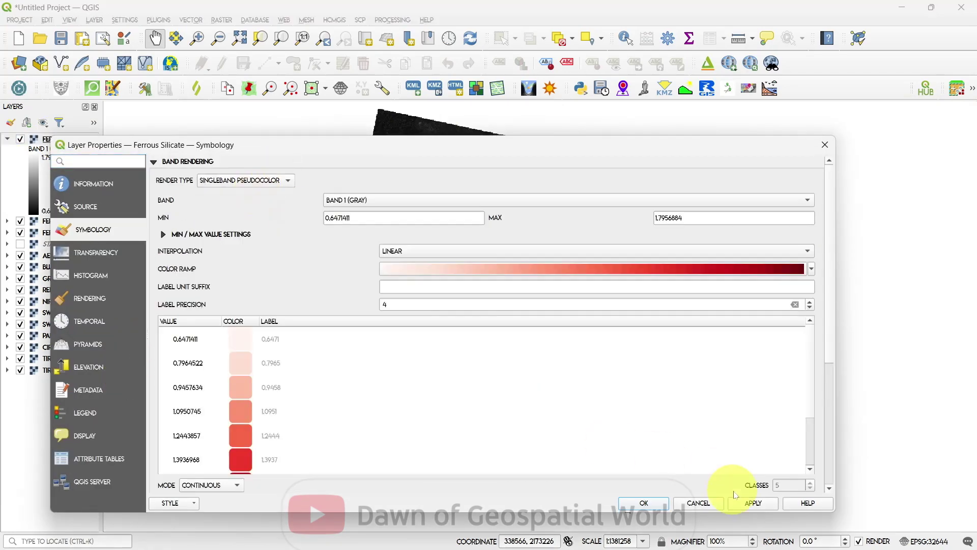
left_click(752, 502)
left_click(644, 503)
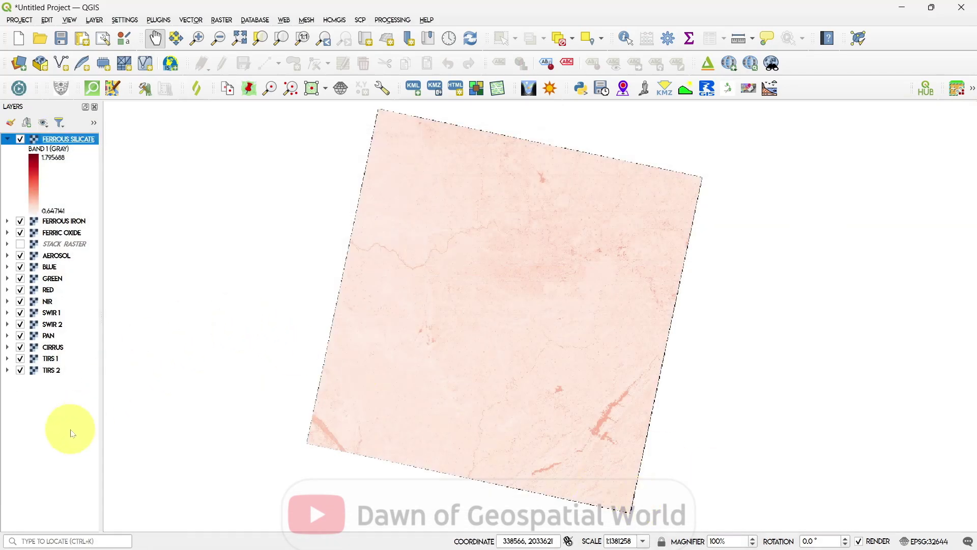
left_click(7, 140)
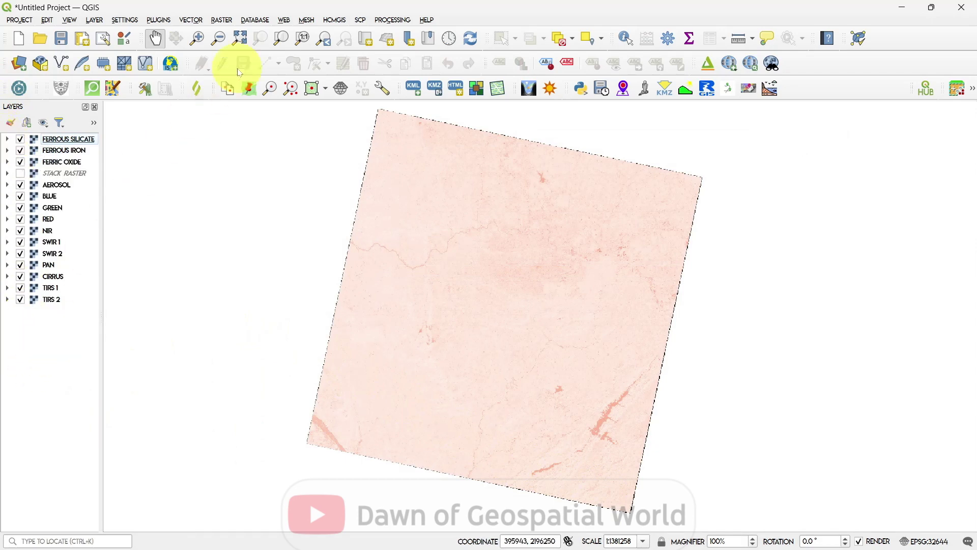
Build ( "swir 1@1" / "swir 2@1" ) and save the result as Laterrite.
left_click(222, 20)
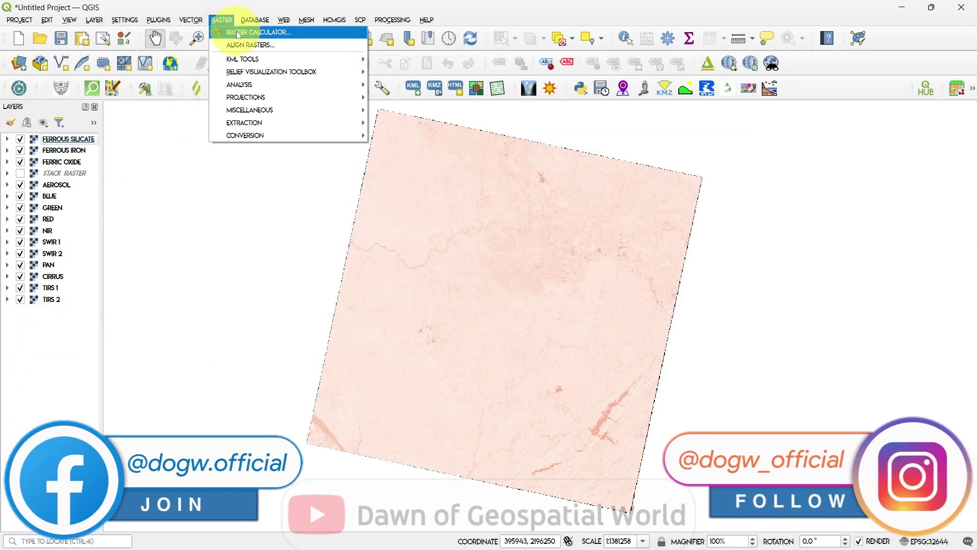
left_click(255, 32)
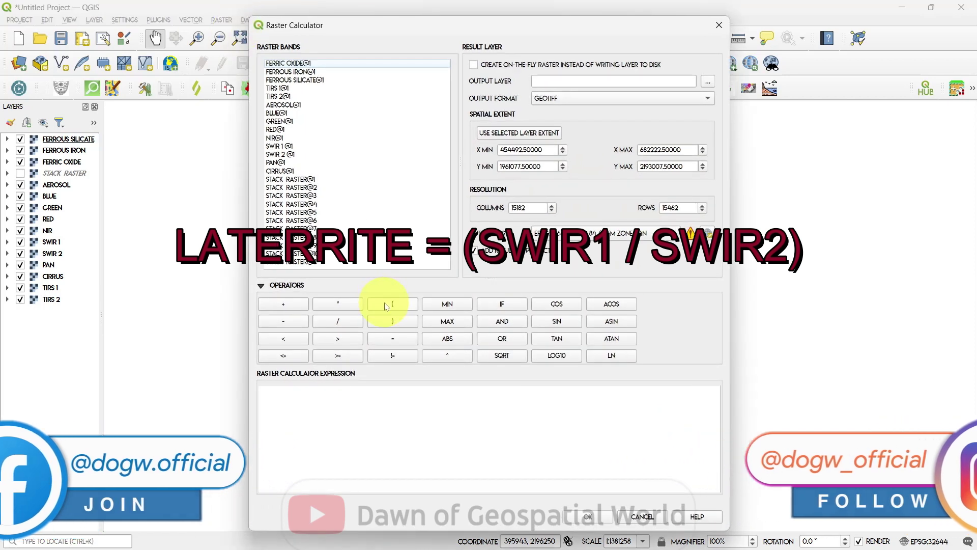
left_click(392, 304)
double_click(280, 146)
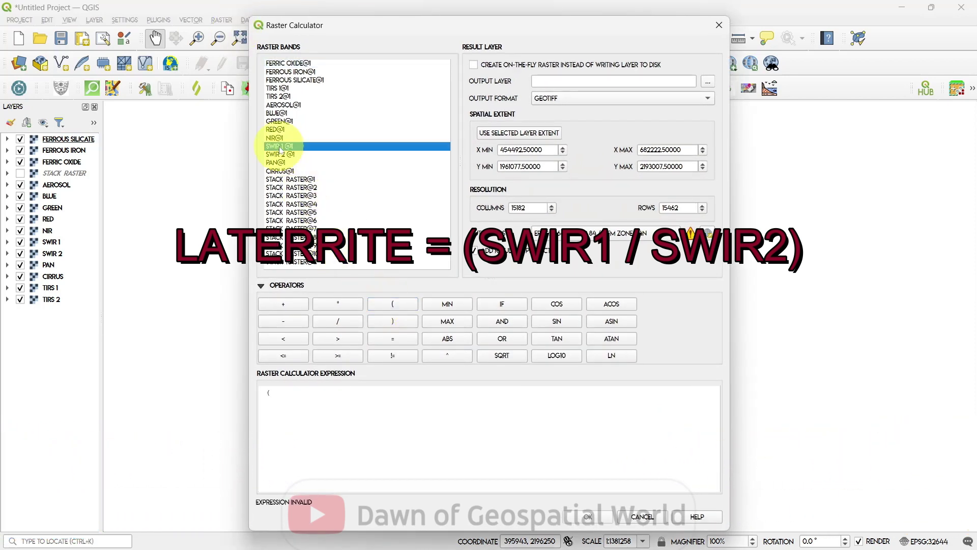
left_click(337, 320)
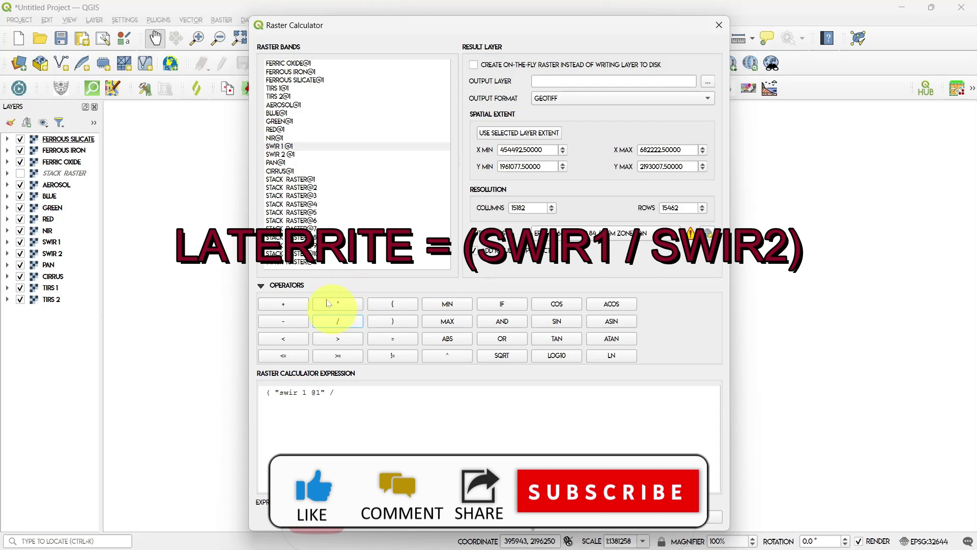
double_click(280, 155)
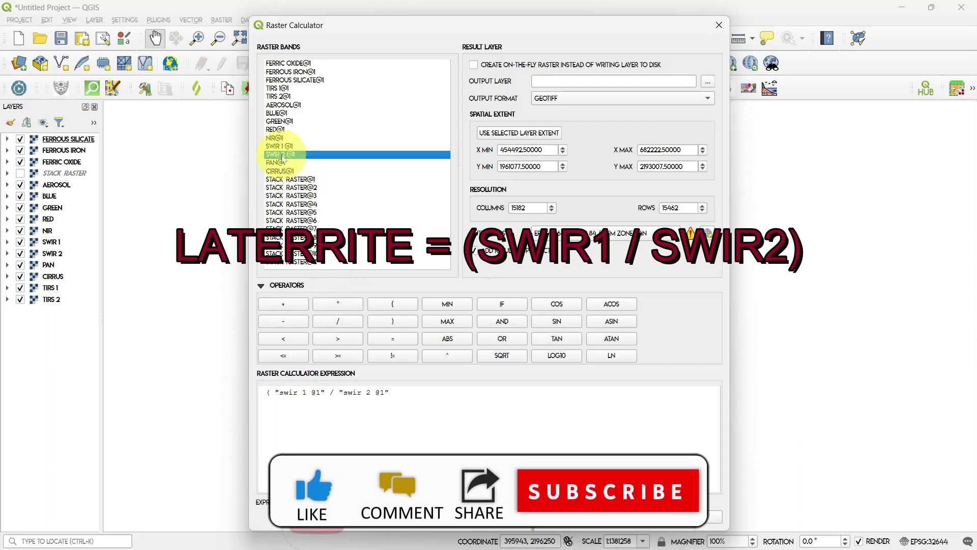
left_click(391, 320)
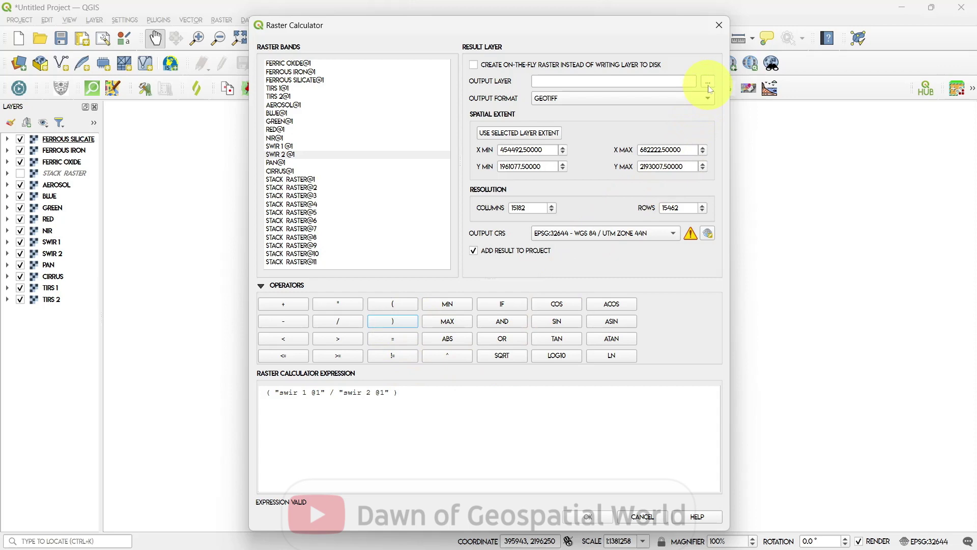
left_click(708, 82)
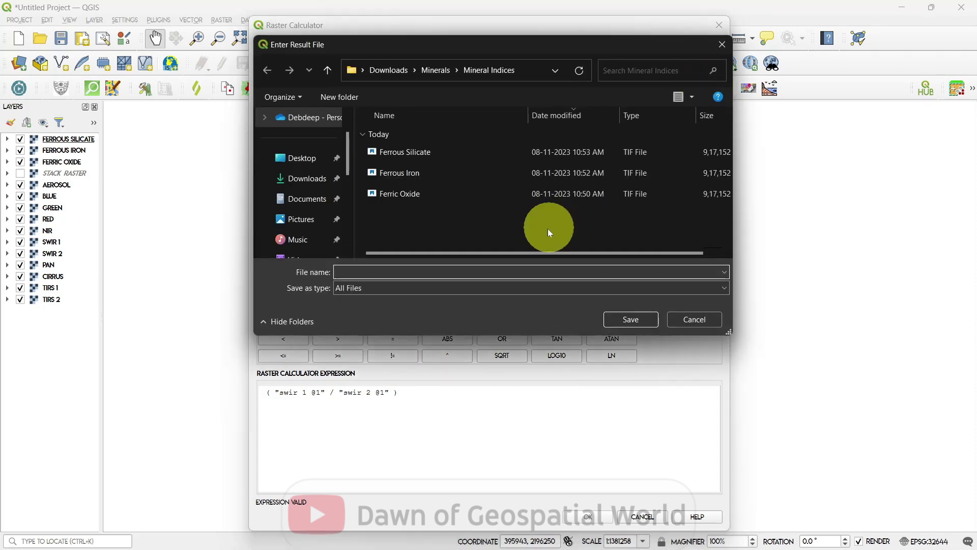
type("rite")
left_click(629, 320)
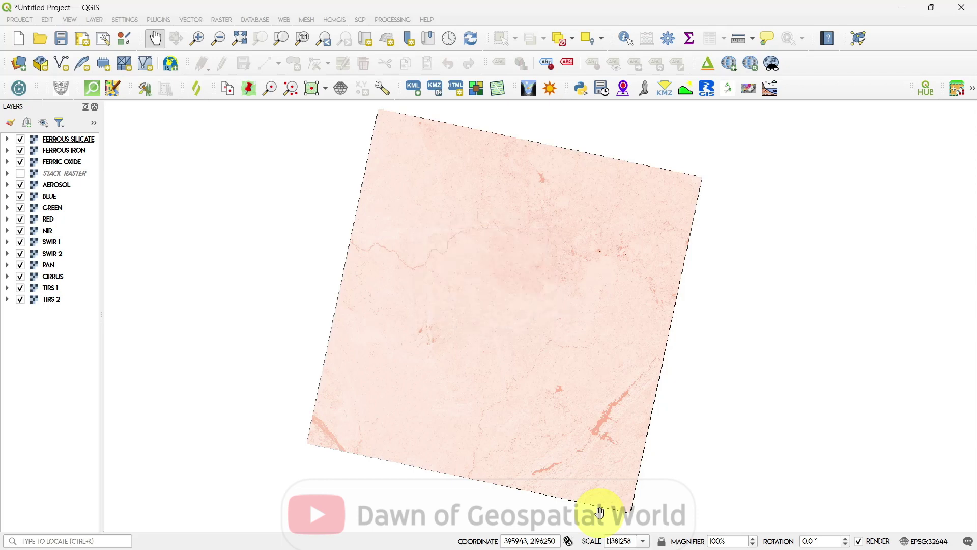
Render LATERRITE in singleband pseudocolour, collapse its legend, and clear the layer selection.
left_click(969, 110)
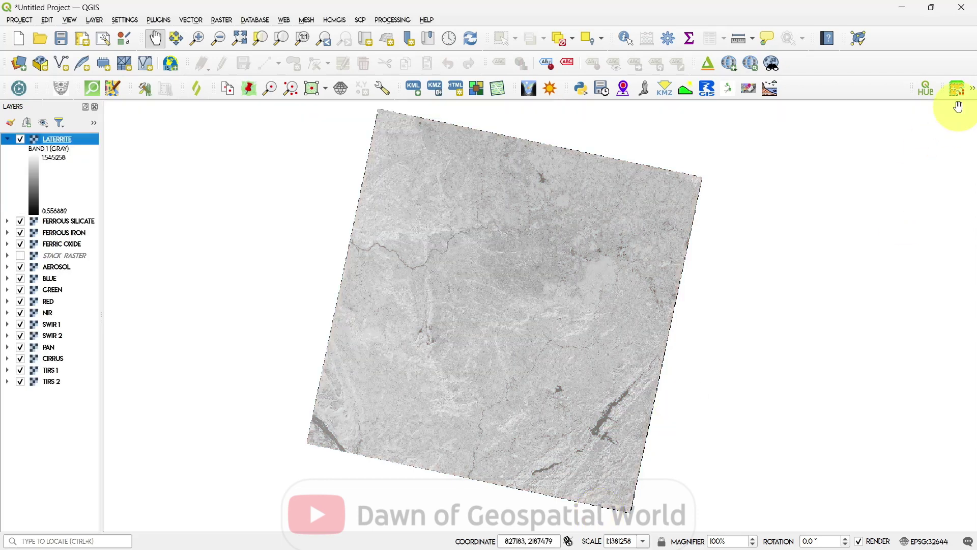
right_click(57, 139)
left_click(77, 370)
left_click(243, 180)
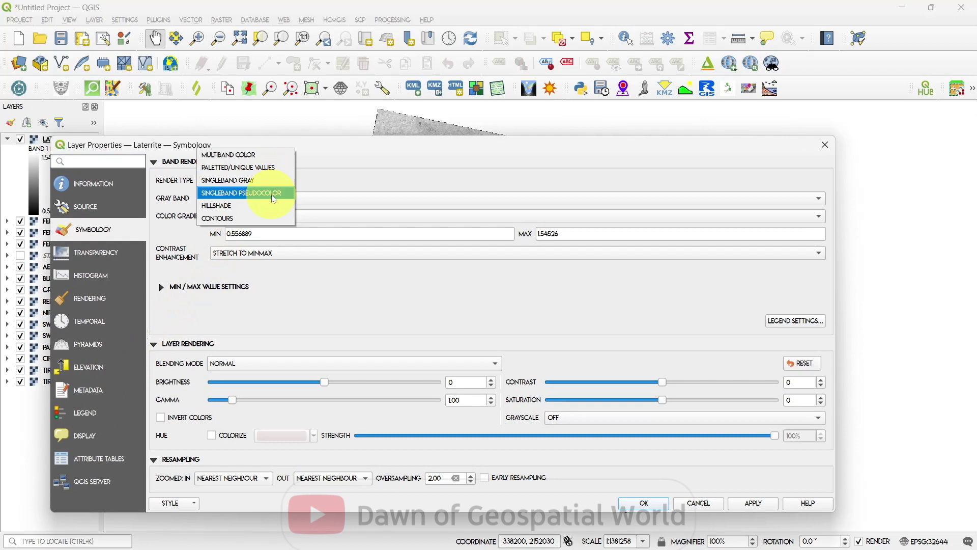
left_click(644, 505)
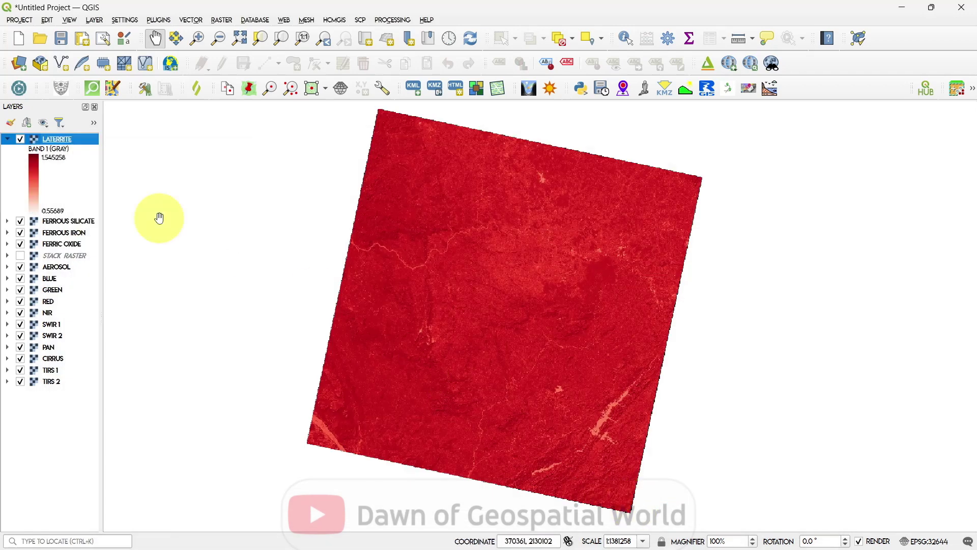
left_click(7, 139)
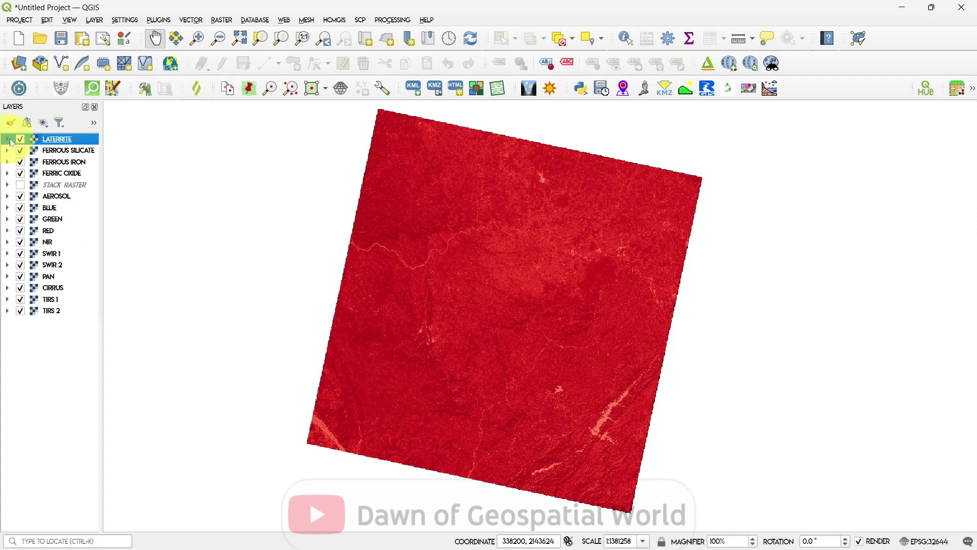
left_click(46, 382)
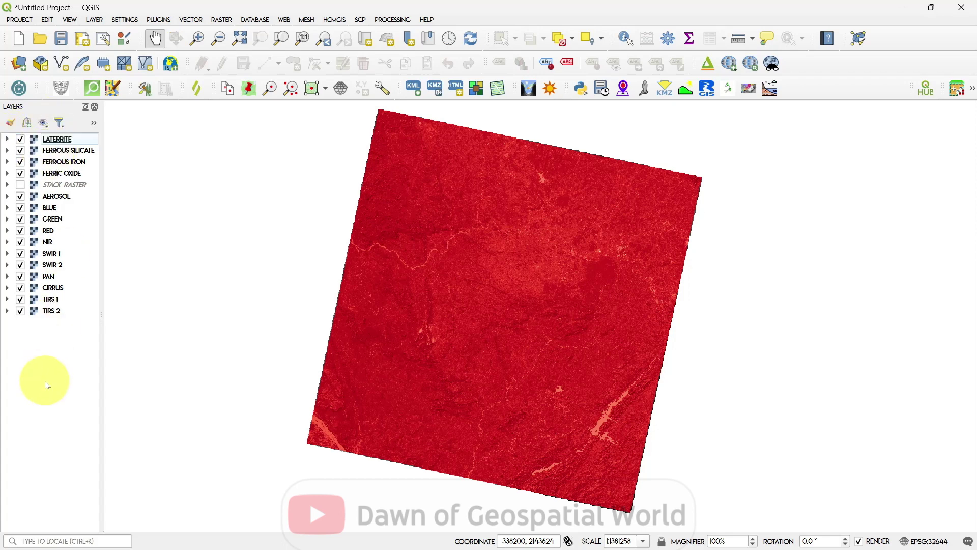
Compute ( "tirs 1@1" / "tirs 2@1" ) and save the result as Carbonate.
left_click(222, 20)
left_click(252, 32)
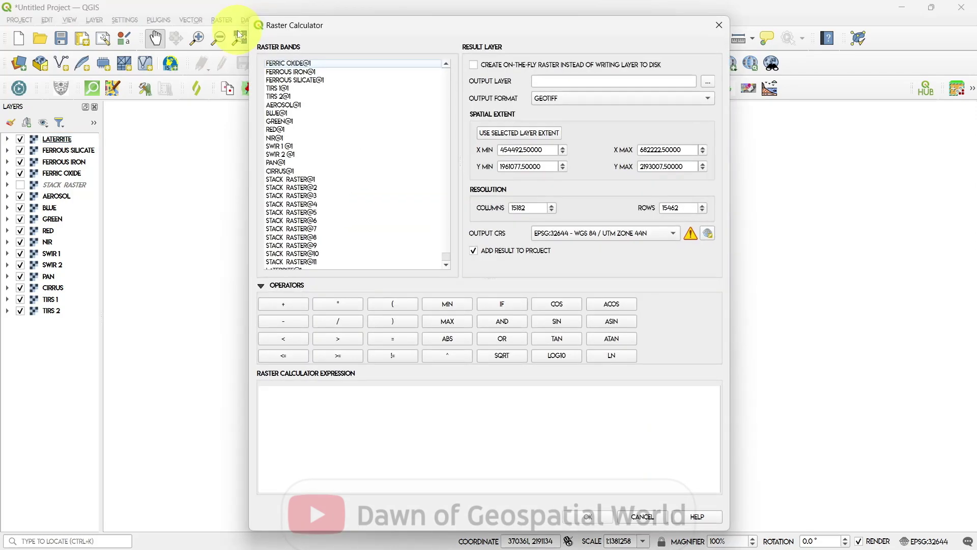
left_click(392, 305)
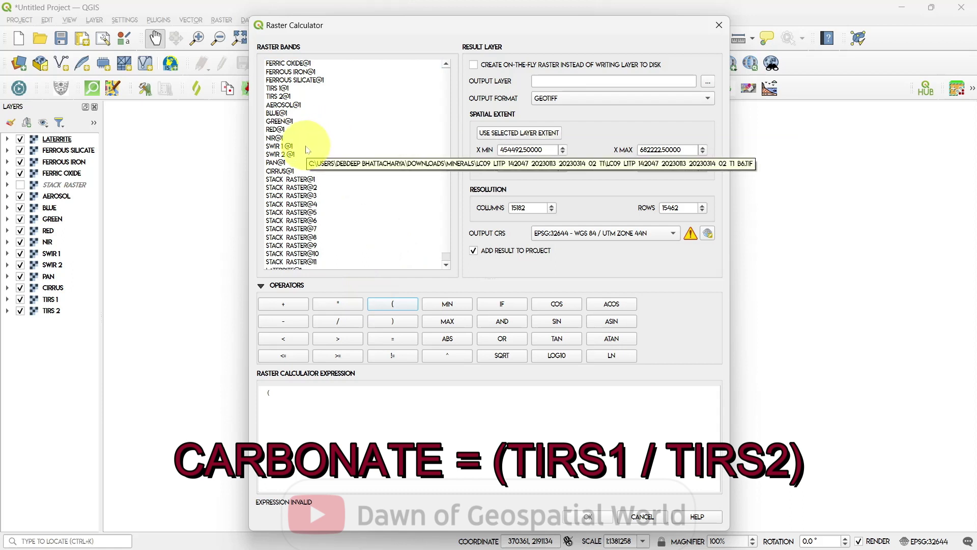
double_click(279, 88)
left_click(337, 321)
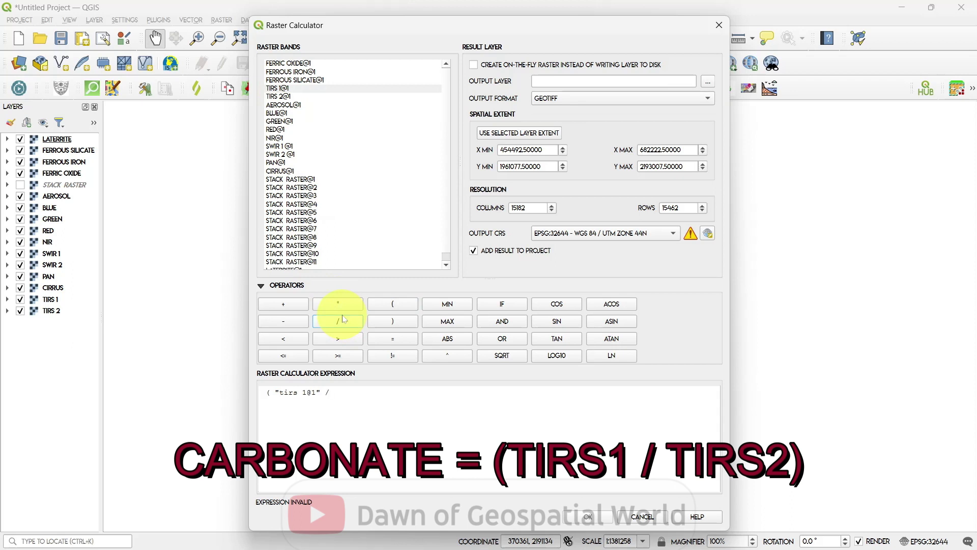
left_click(282, 97)
double_click(284, 97)
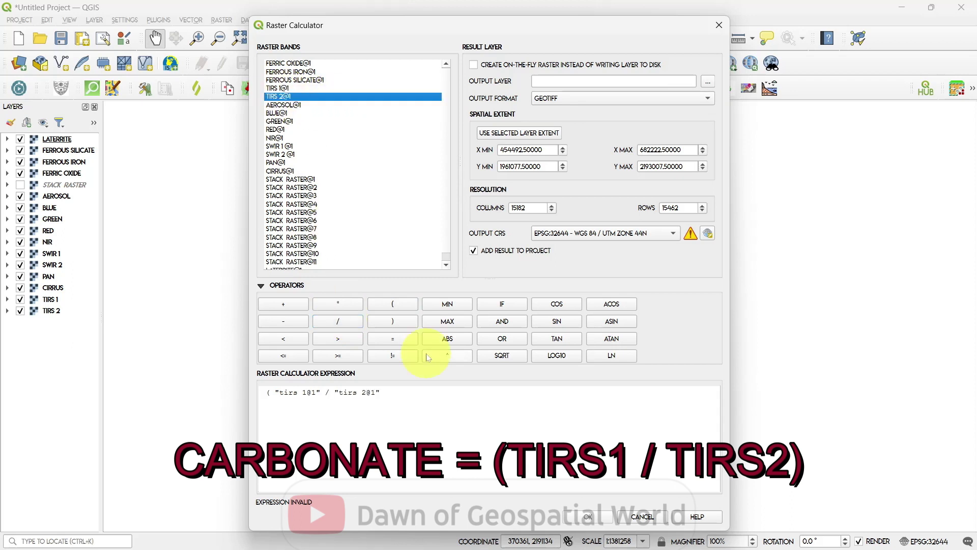
left_click(393, 321)
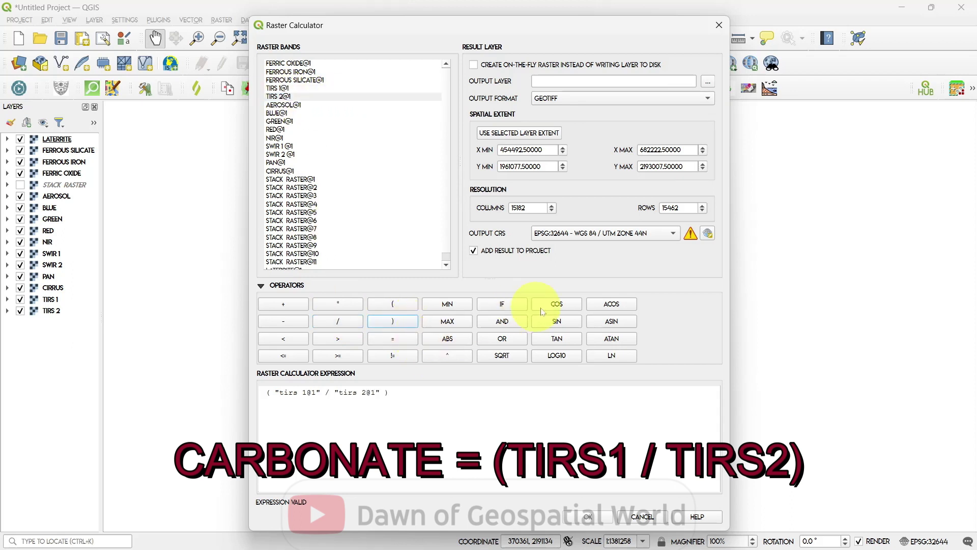
left_click(708, 82)
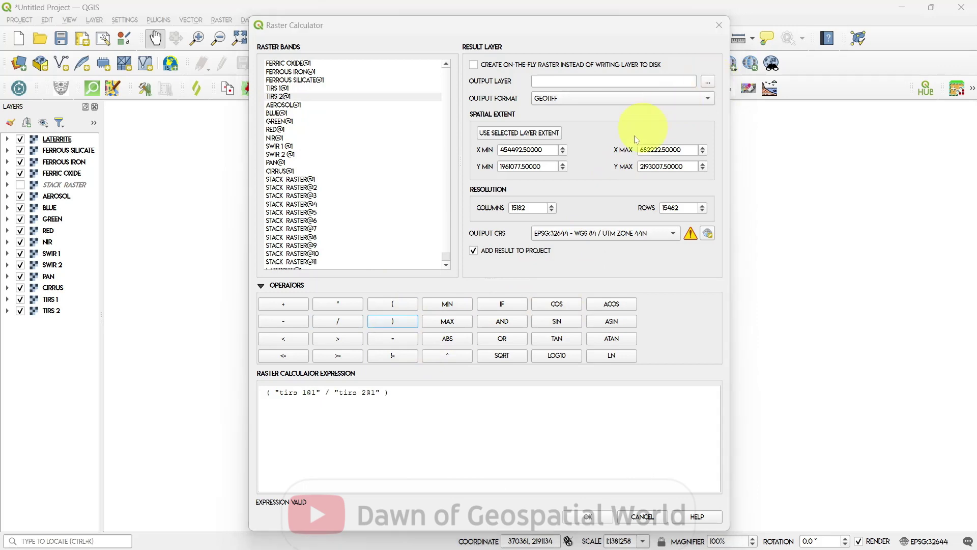
type("Carbonate")
key("Return")
left_click(588, 516)
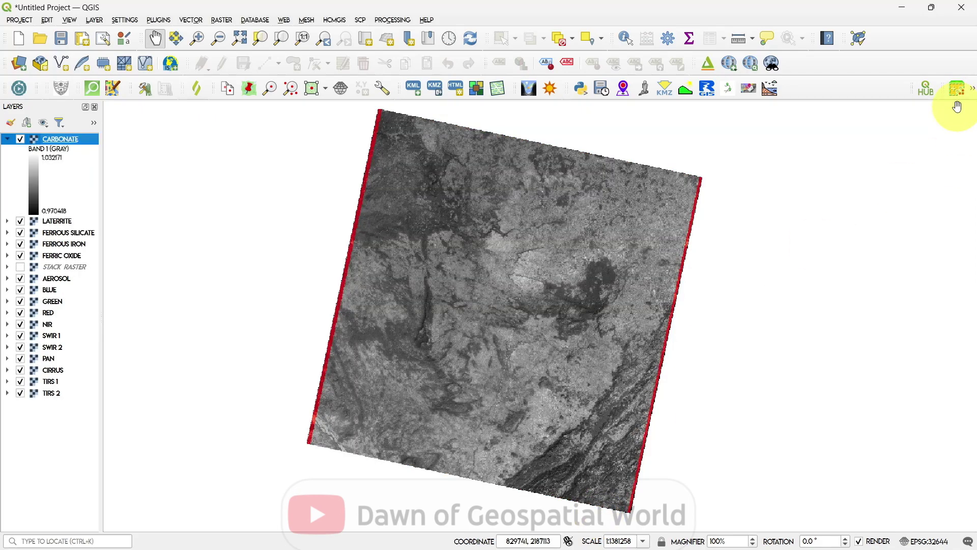
Render Carbonate as singleband pseudocolor with the YlOrBr ramp and collapse its legend.
double_click(60, 139)
left_click(243, 179)
left_click(243, 199)
left_click(811, 268)
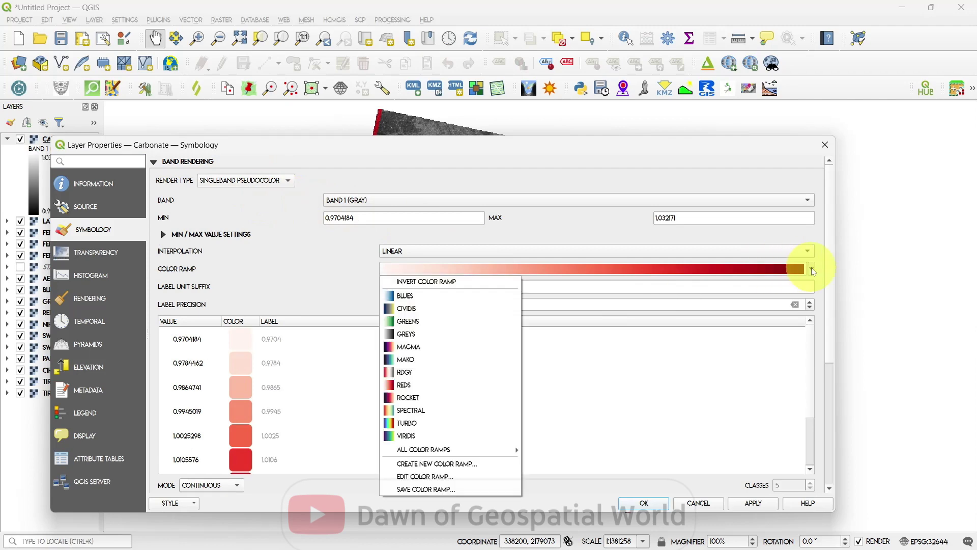
left_click(569, 489)
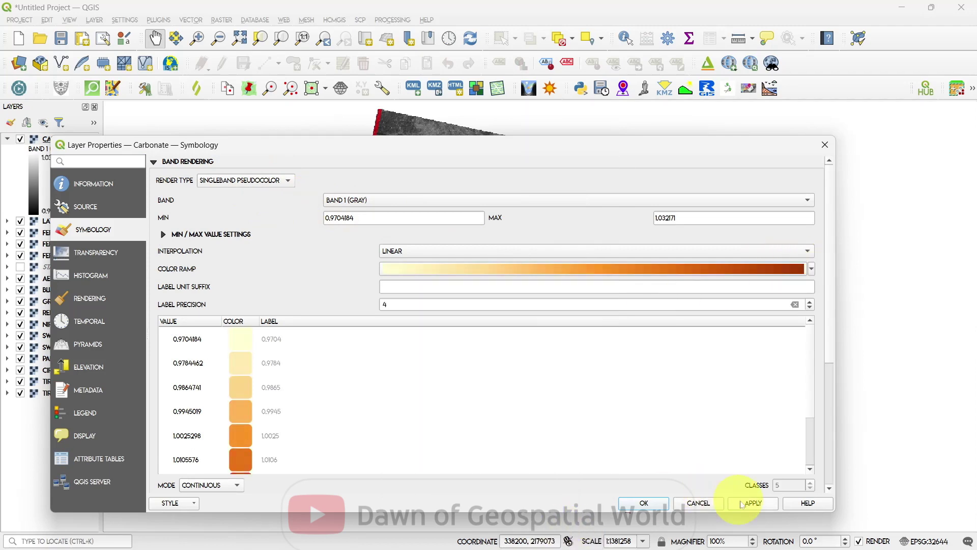
left_click(752, 503)
left_click(644, 502)
left_click(12, 140)
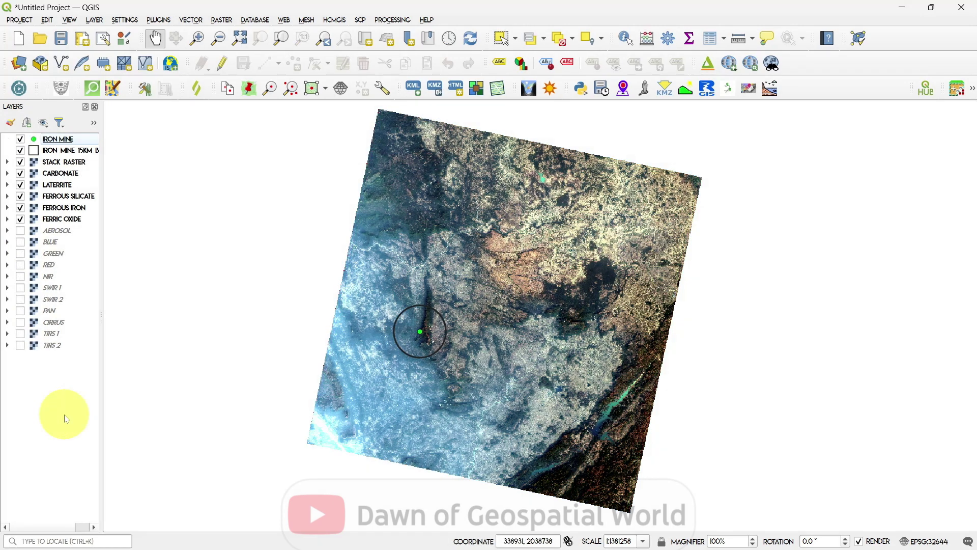
Zoom to the Iron Mine 15 km buffer, zoom closer on the mine, and hide the index layers.
right_click(59, 151)
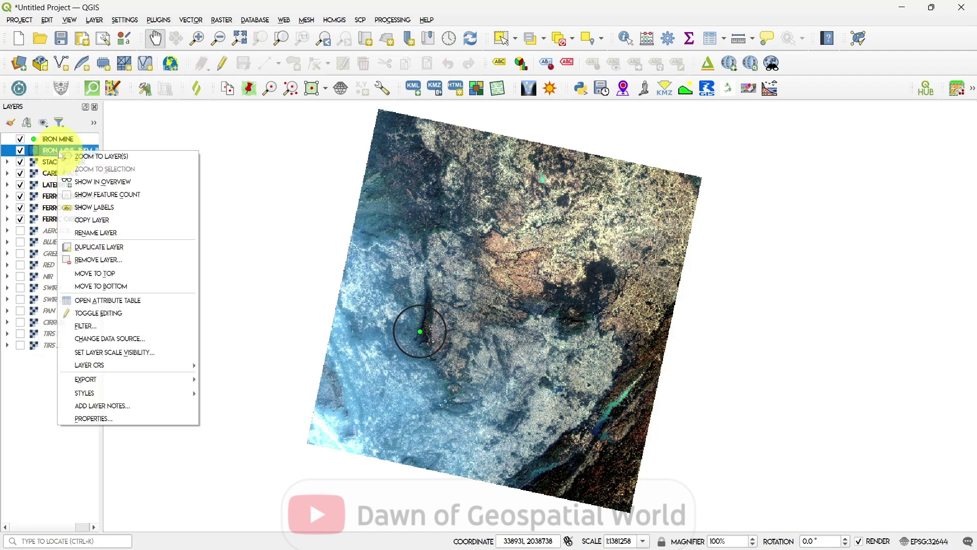
left_click(100, 156)
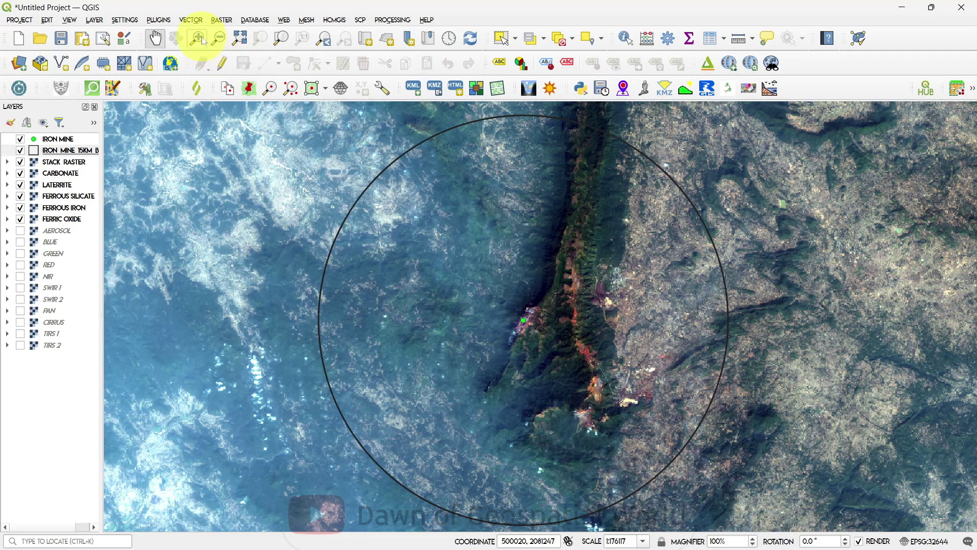
left_click_drag(462, 267, 673, 421)
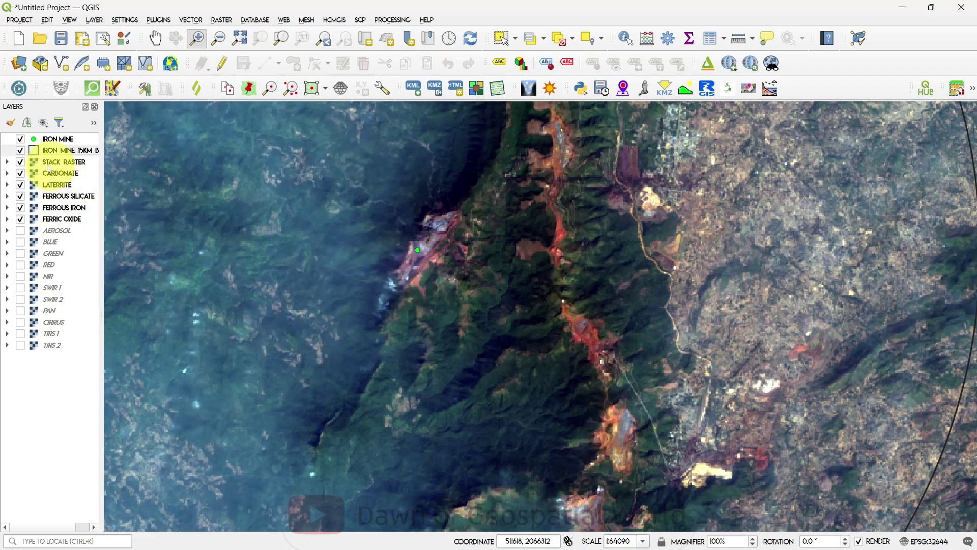
left_click(20, 162)
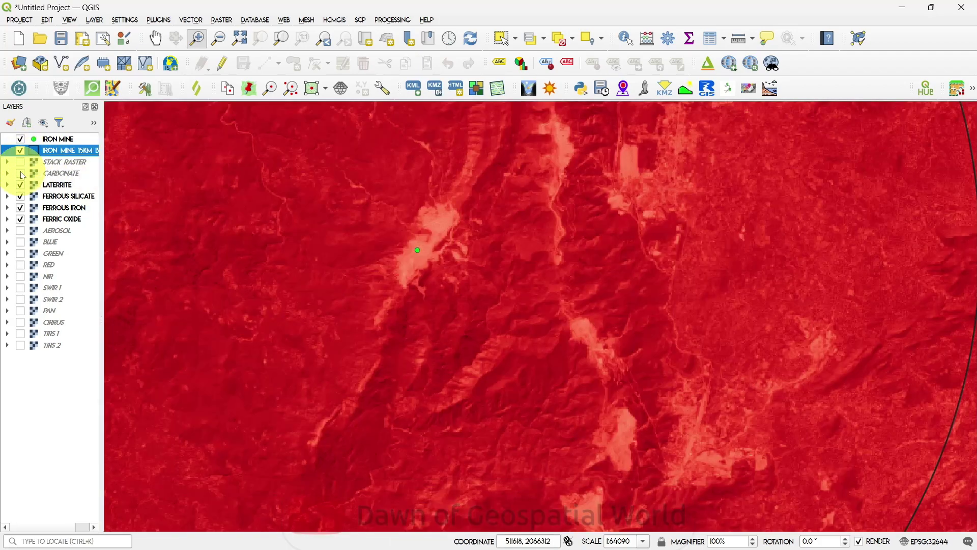
left_click(20, 185)
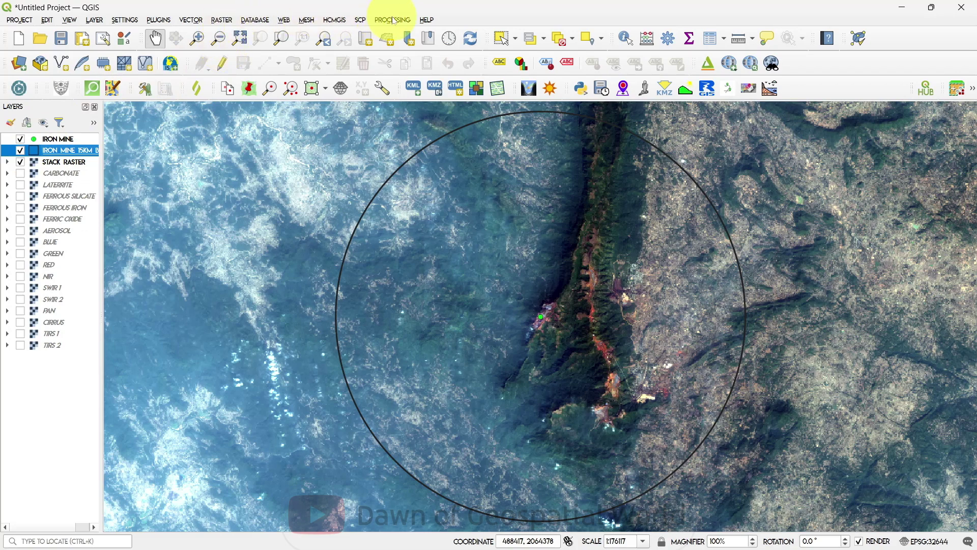
Search the Processing Toolbox for 'mask' and run GDAL Clip Raster by Mask Layer as a batch.
left_click(392, 20)
left_click(404, 34)
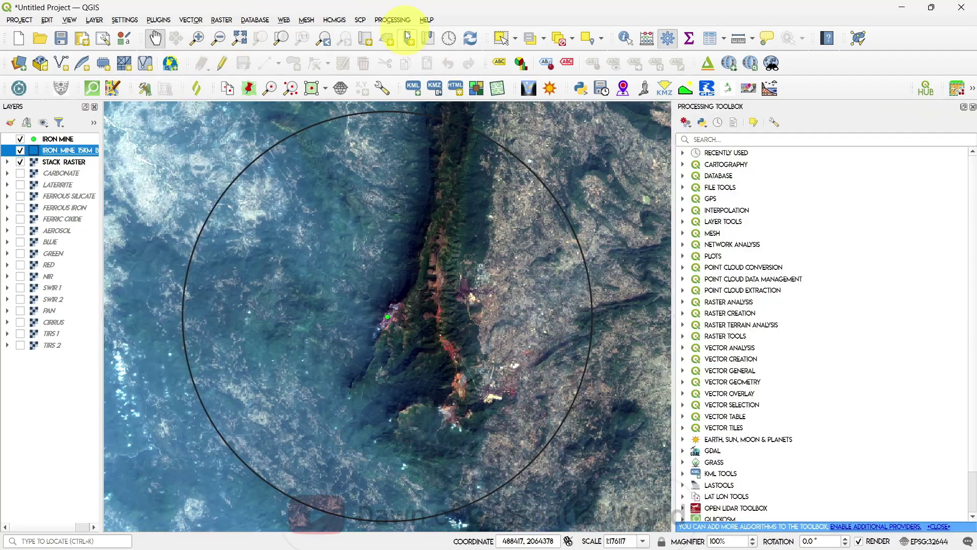
left_click(764, 140)
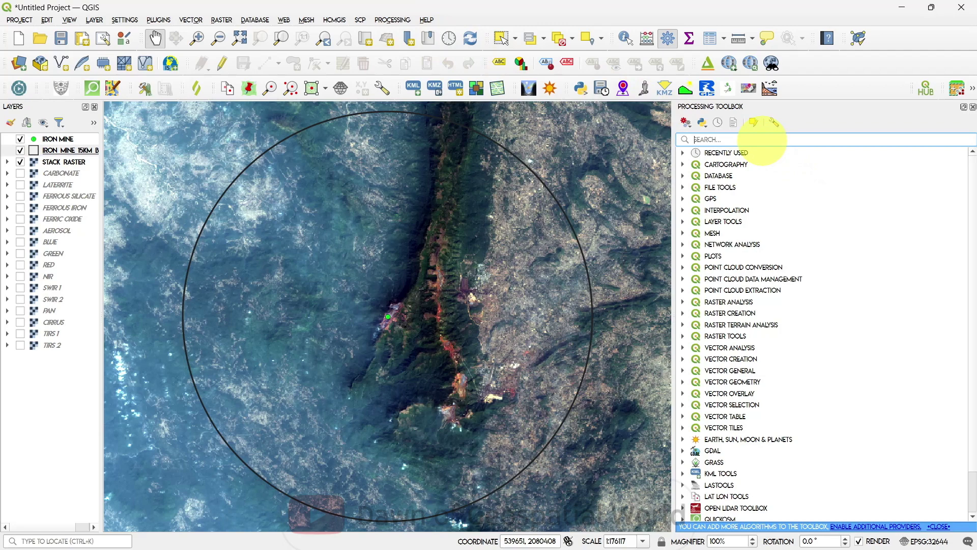
type("MASK")
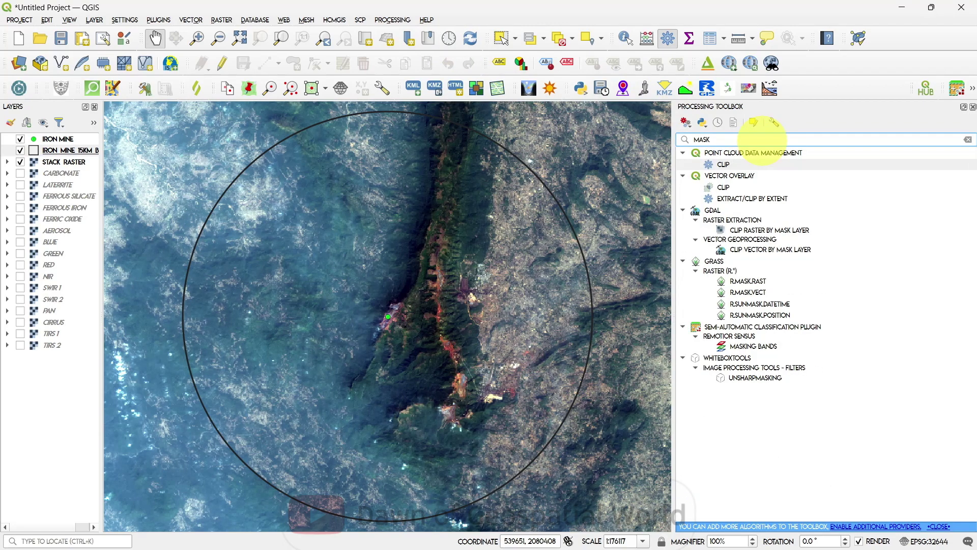
left_click(770, 230)
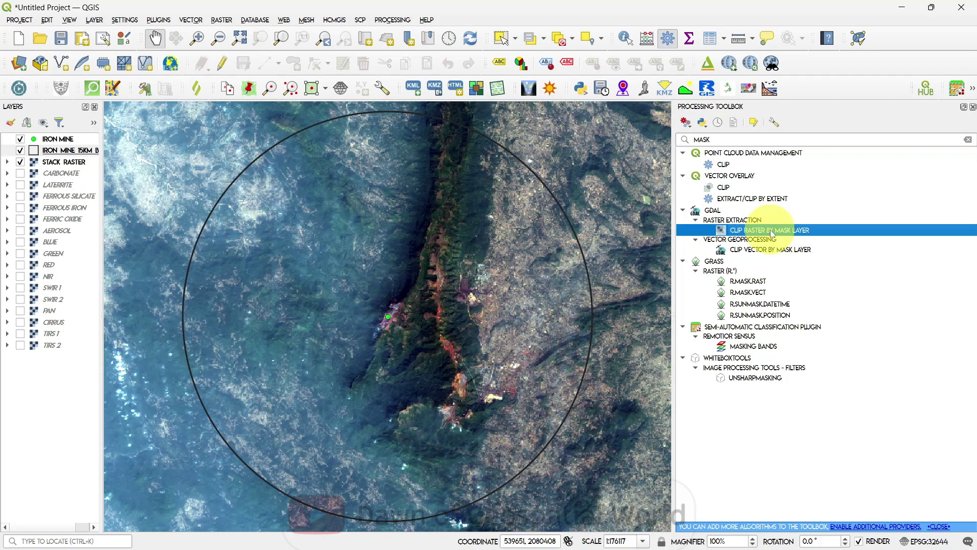
right_click(771, 232)
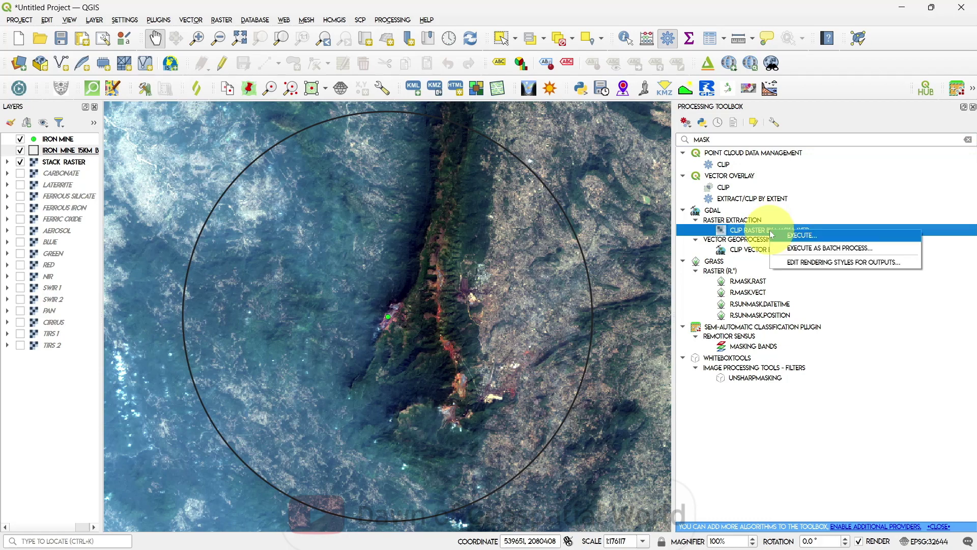
left_click(791, 248)
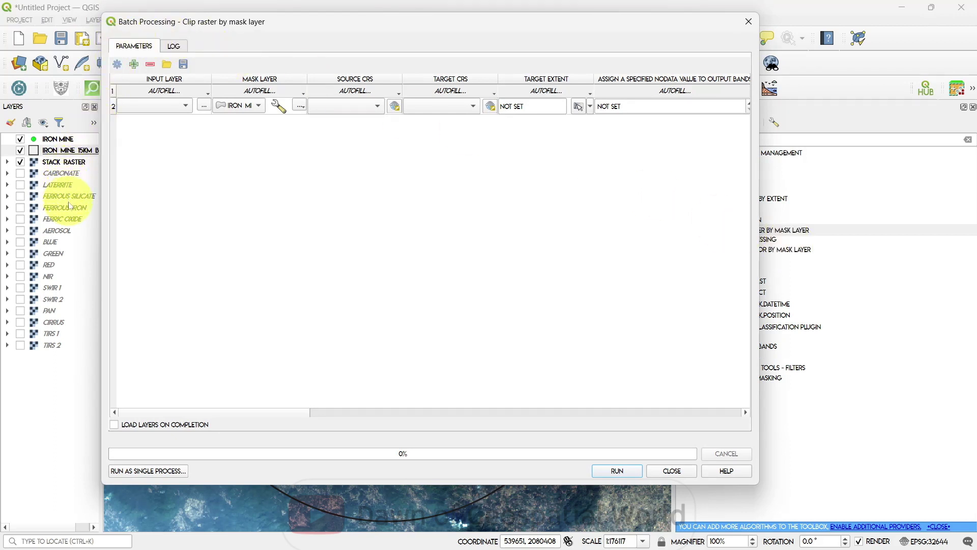
Add two batch rows and set Ferric Oxide and Ferrous Iron as the first two inputs.
left_click(133, 65)
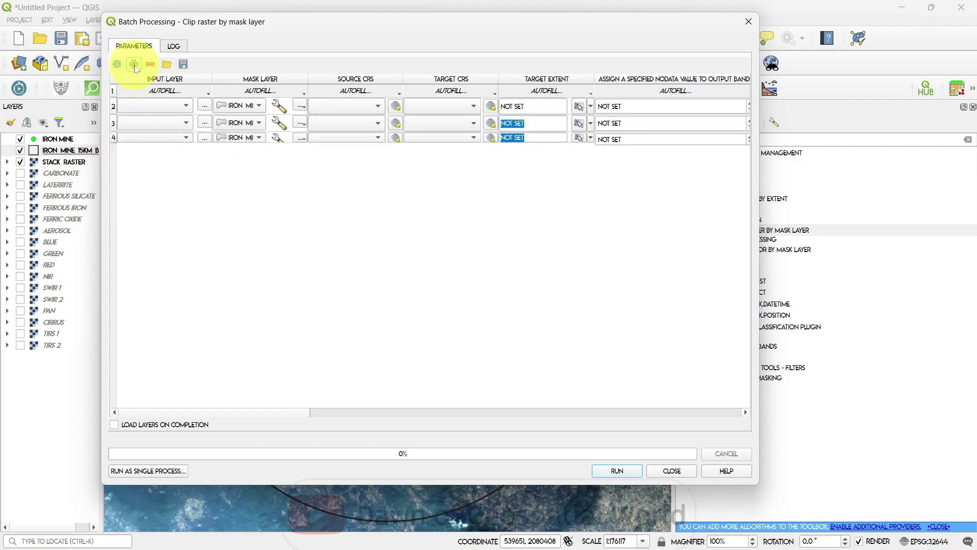
left_click(134, 65)
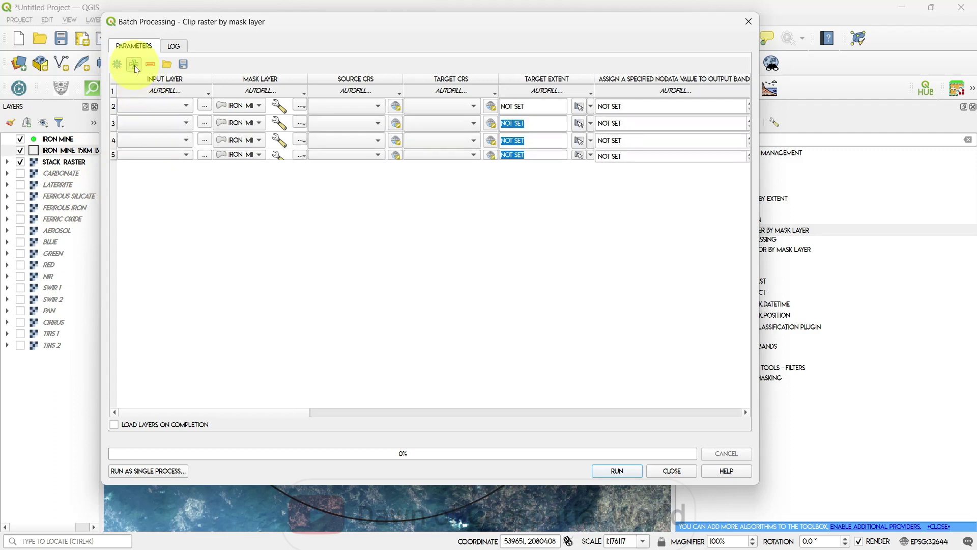
left_click(186, 107)
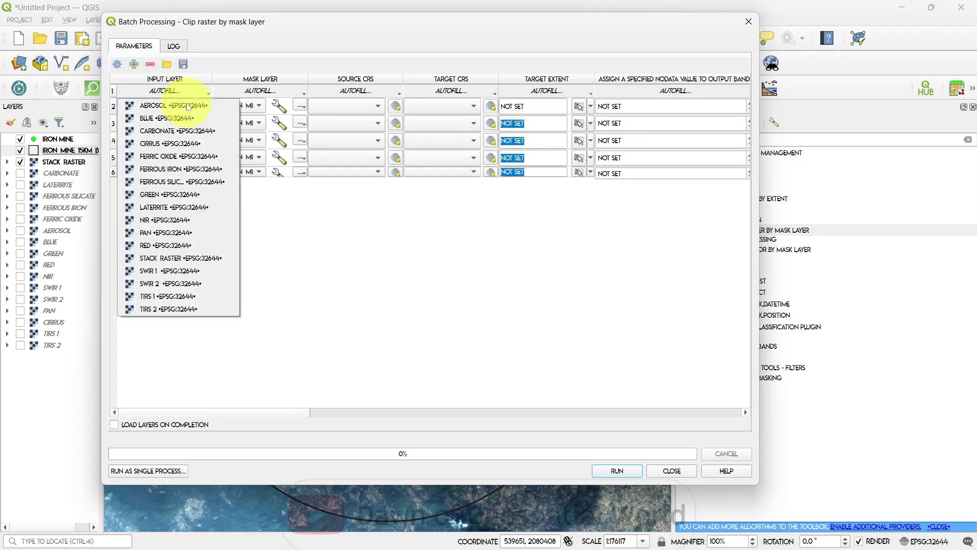
left_click(176, 157)
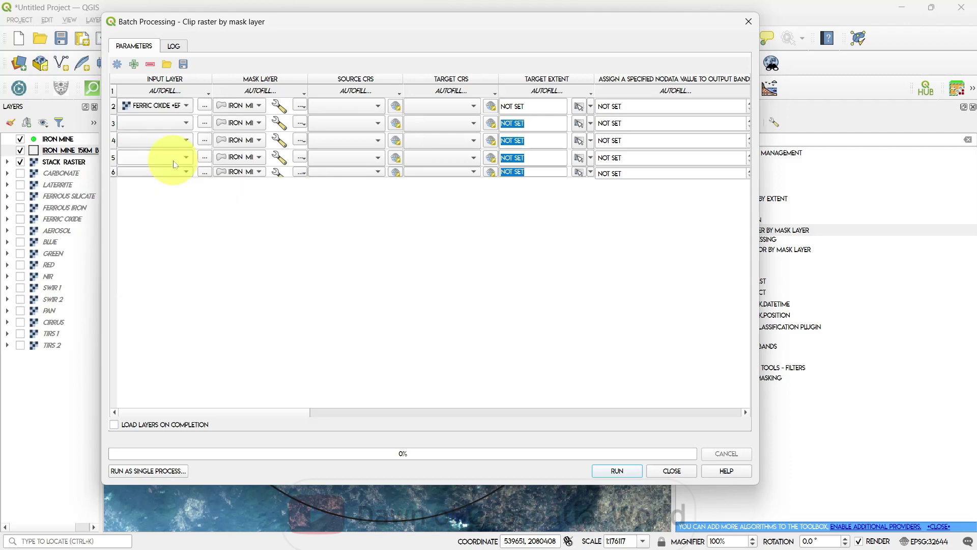
left_click(185, 123)
left_click(175, 187)
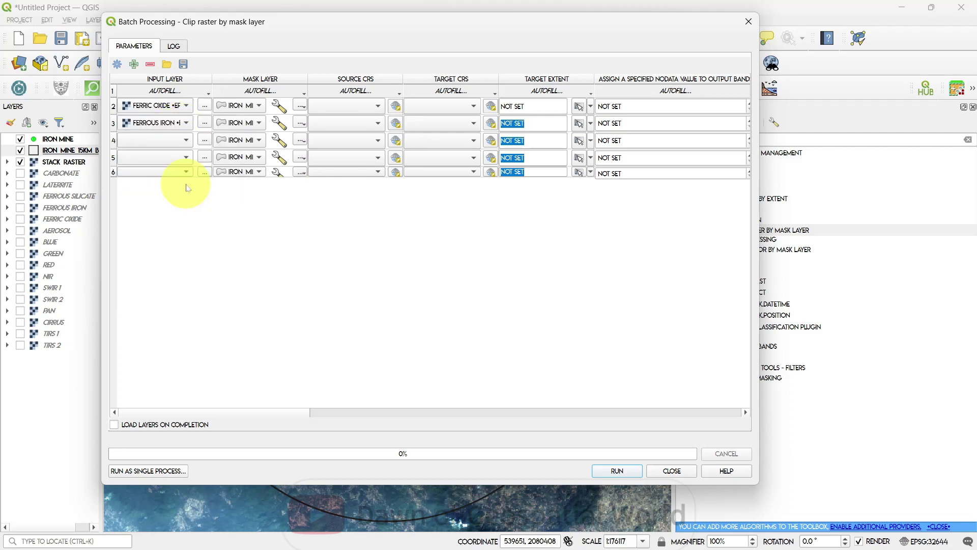
Set Ferrous Silicate, Laterrite and Carbonate as inputs, with the Iron Mine buffer as mask.
left_click(185, 140)
left_click(176, 216)
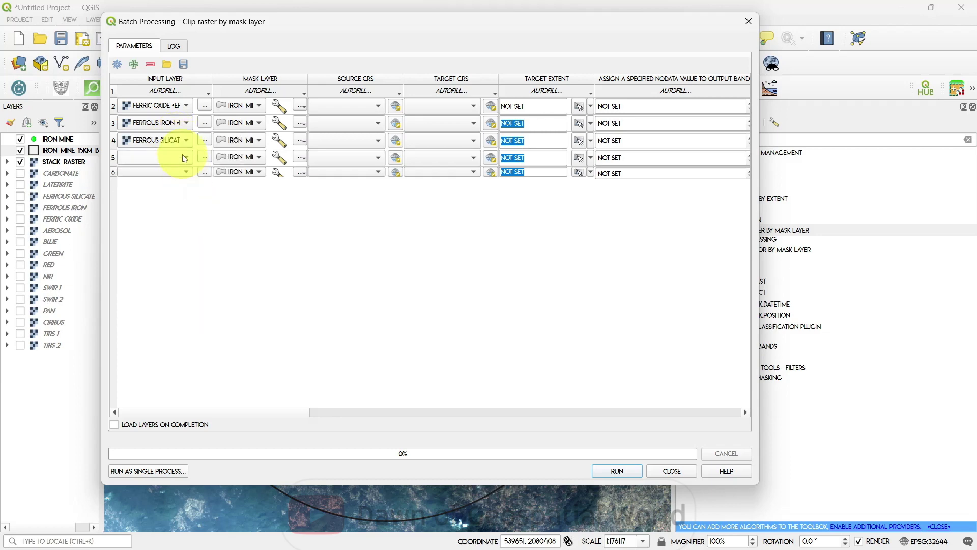
left_click(185, 157)
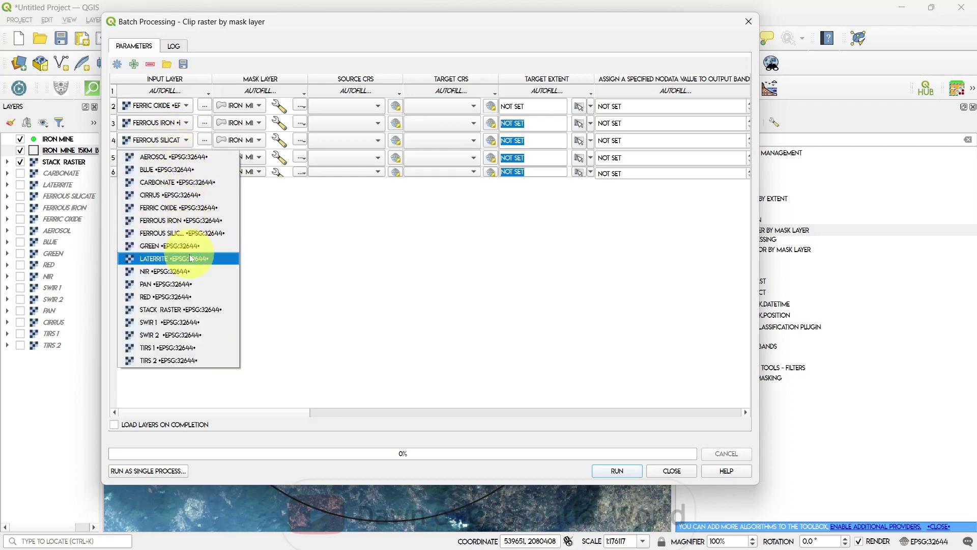
left_click(179, 258)
left_click(185, 173)
left_click(177, 197)
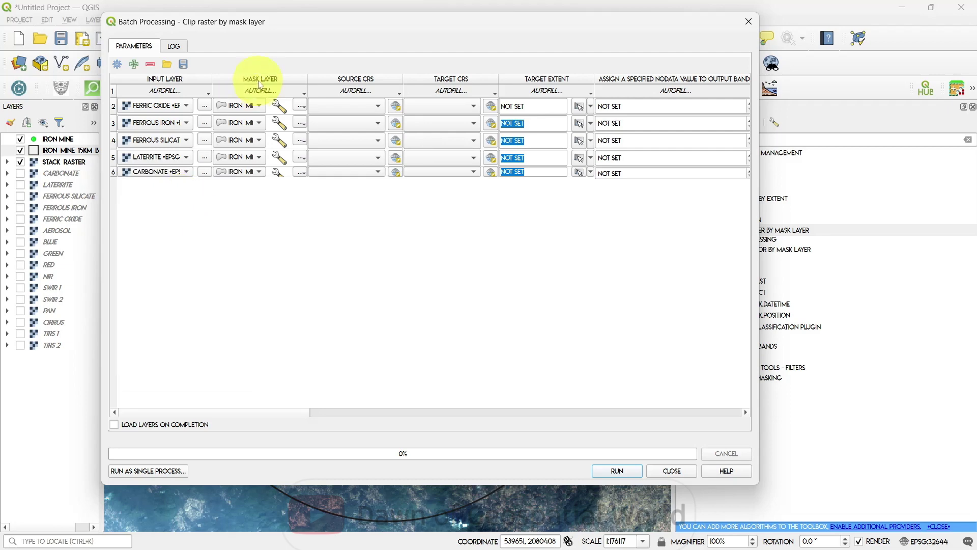
left_click(259, 107)
left_click(259, 106)
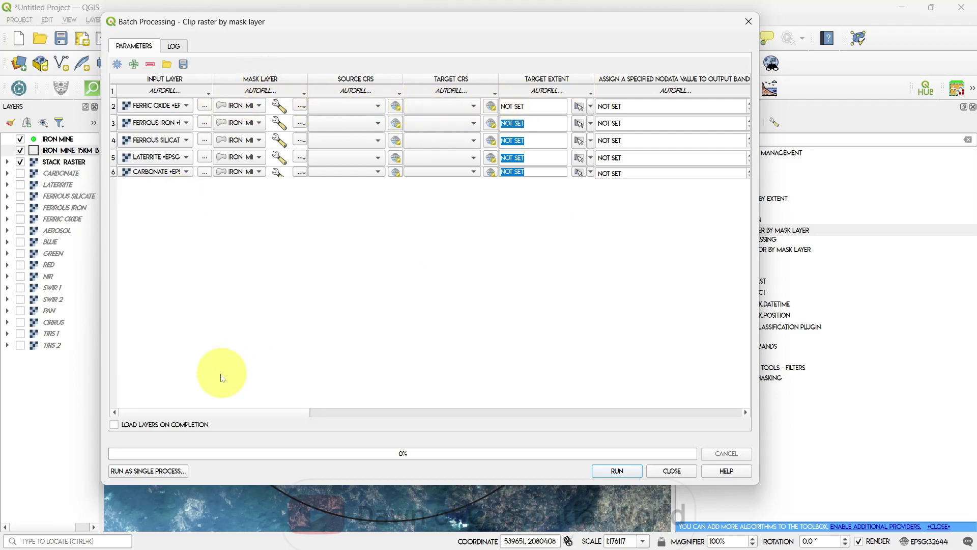
left_click_drag(302, 415, 480, 418)
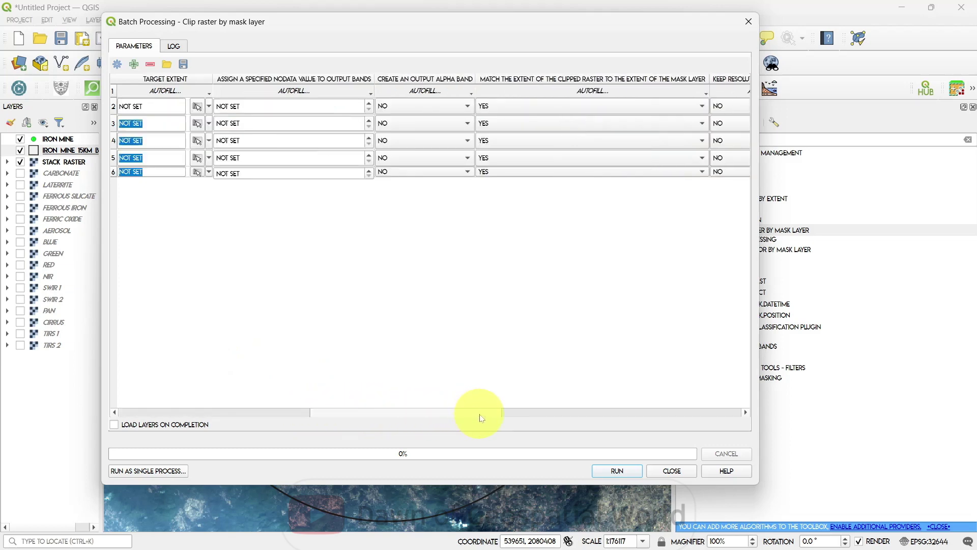
left_click_drag(483, 418, 753, 426)
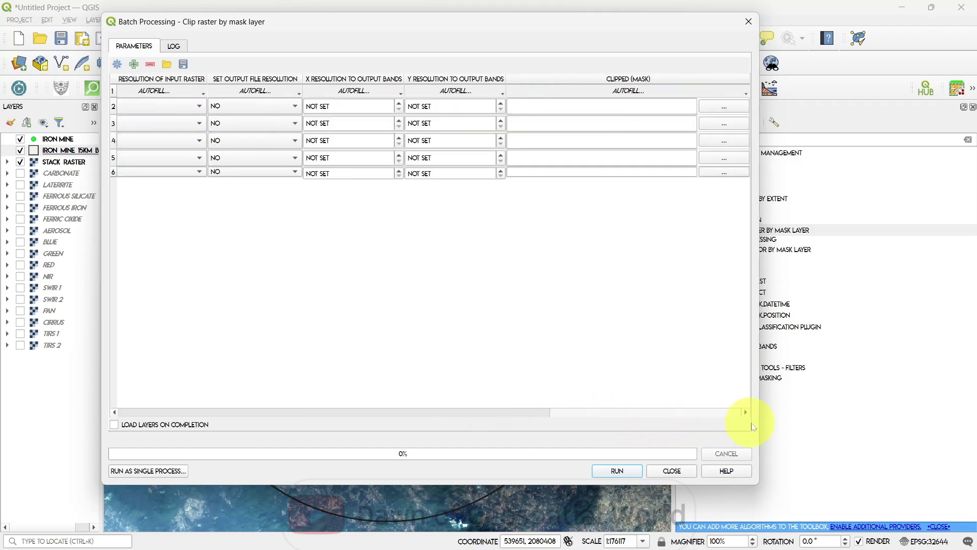
Save the Ferric Oxide and Ferrous Iron clip outputs to Mineral Indices, accepting autofill.
left_click(719, 110)
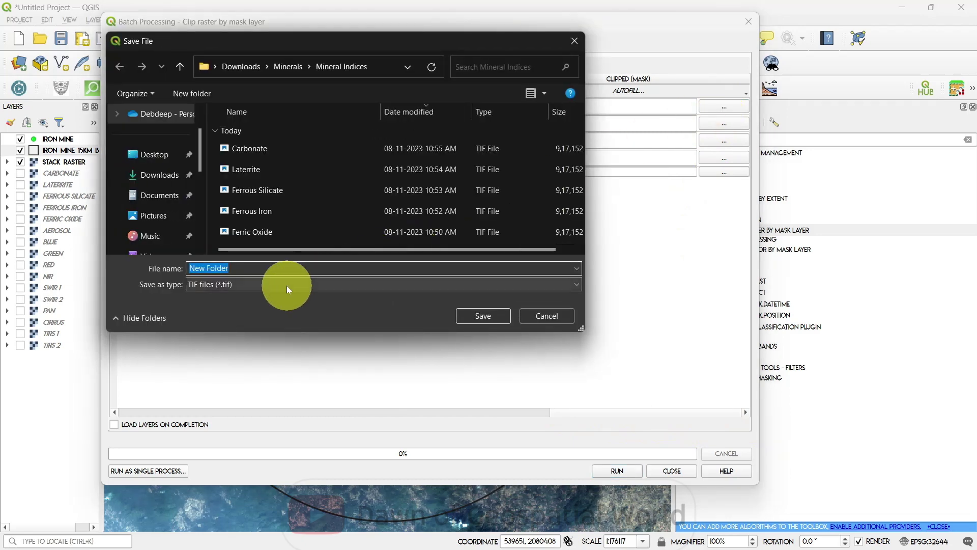
type("Ferric Oxide_Clip")
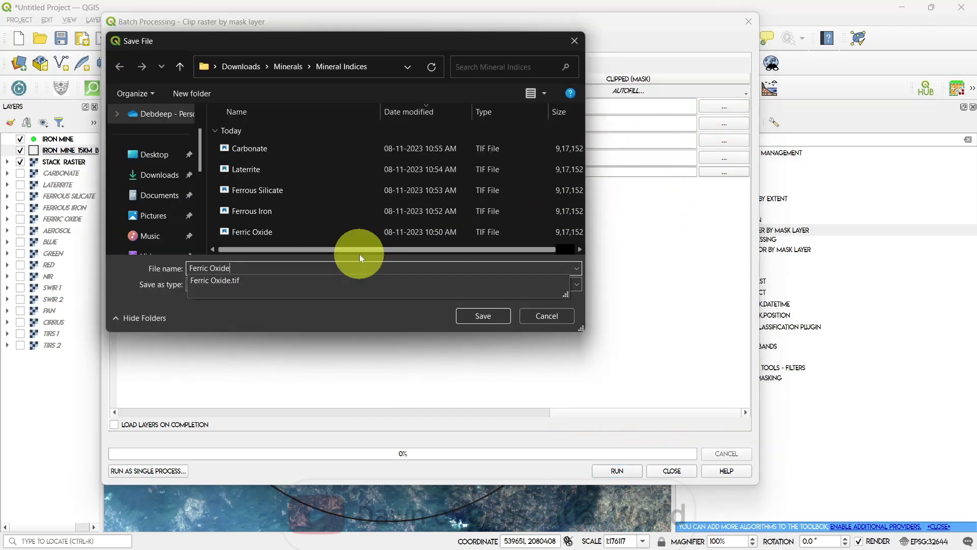
key("Return")
left_click(559, 292)
left_click(723, 123)
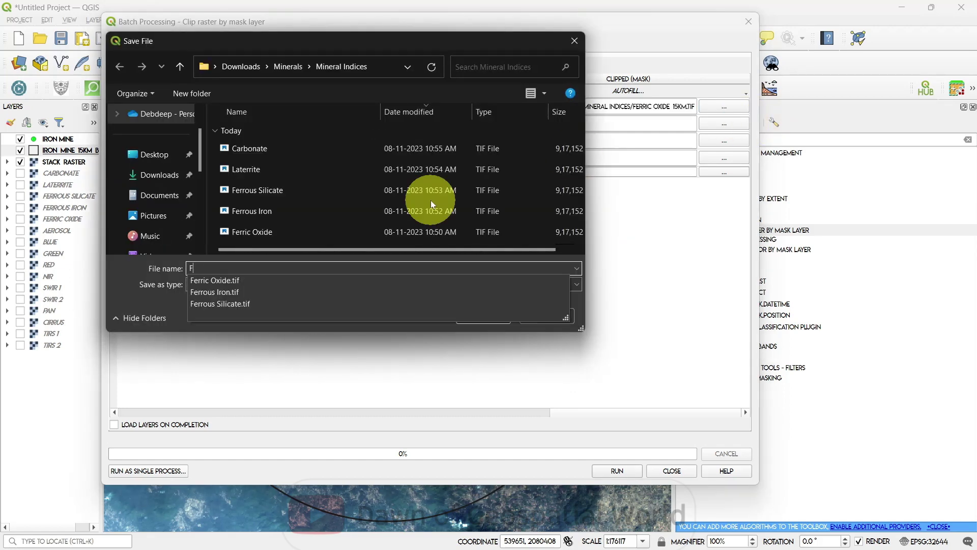
type("Ferrous Iron_Clip")
key("Return")
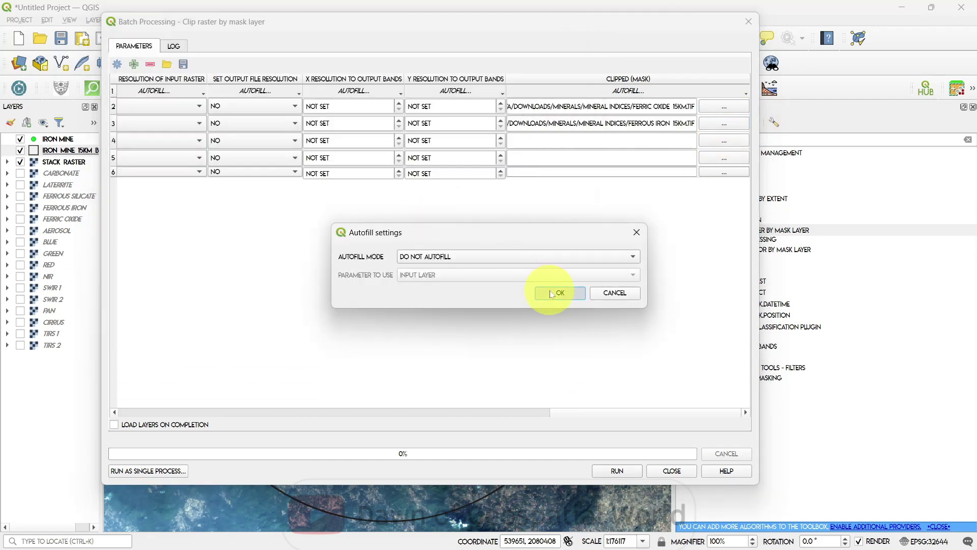
left_click(556, 293)
Save the Ferrous Silicate and Laterrite clip outputs, then run the batch clip.
left_click(723, 140)
type("Late")
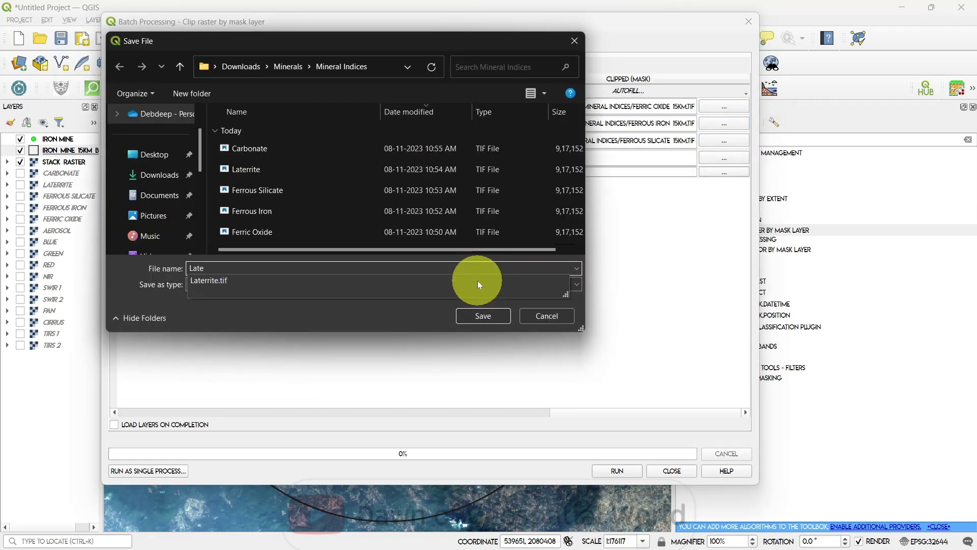
type("Ferrous Silicate_Clip")
key("Return")
left_click(560, 293)
left_click(723, 157)
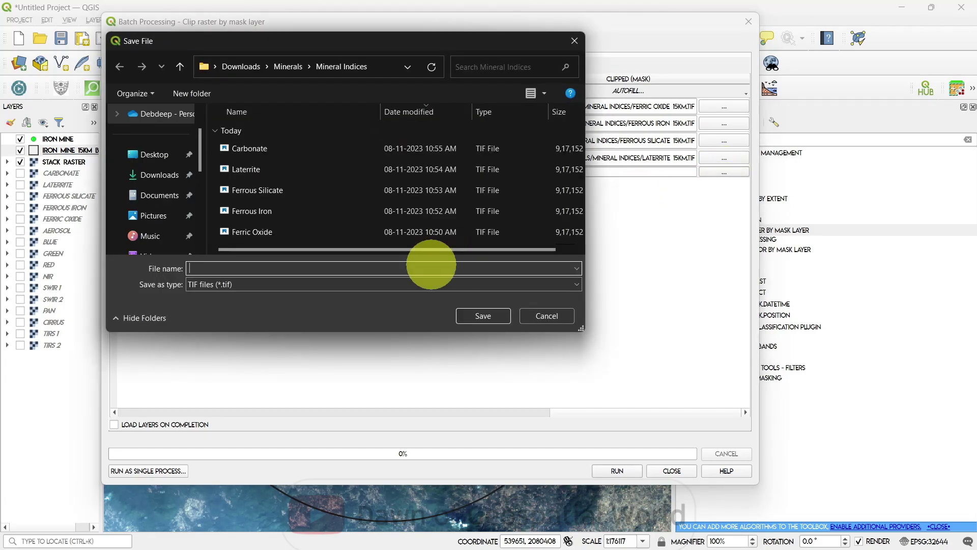
type("Laterite_Clip")
key("Return")
left_click(556, 292)
left_click(617, 470)
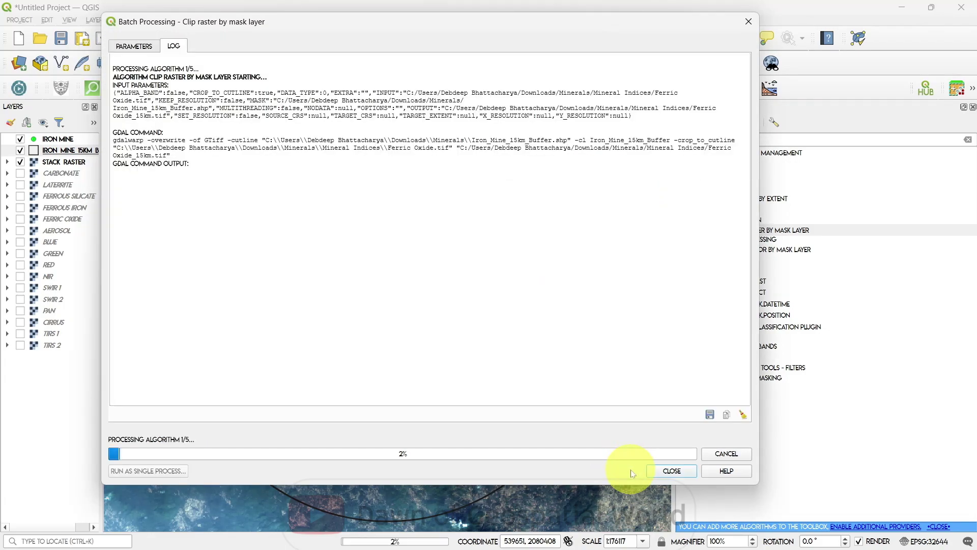
Remove the eleven Landsat band layers and open GDAL Clip Raster by Mask Layer.
left_click(672, 470)
left_click(50, 345)
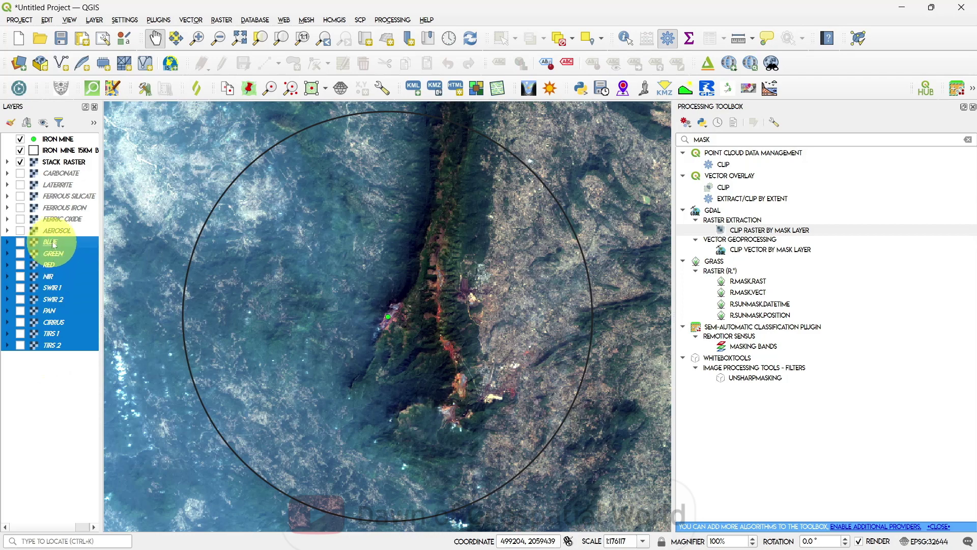
left_click(50, 230, "shift")
right_click(55, 231)
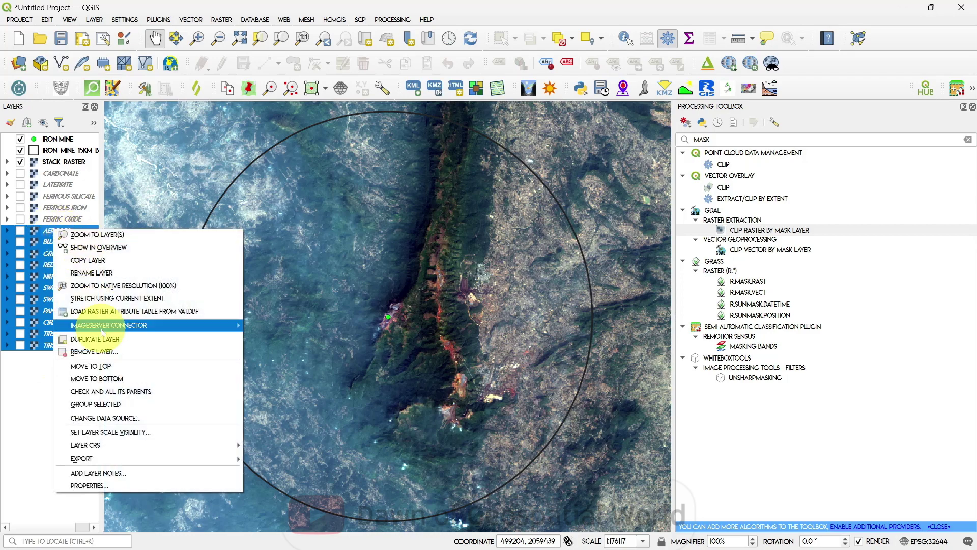
left_click(110, 353)
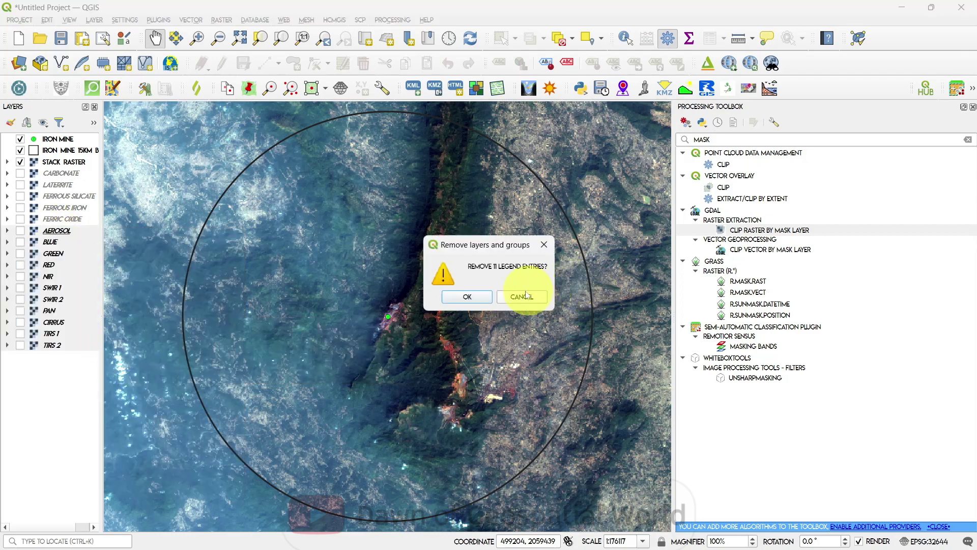
left_click(467, 296)
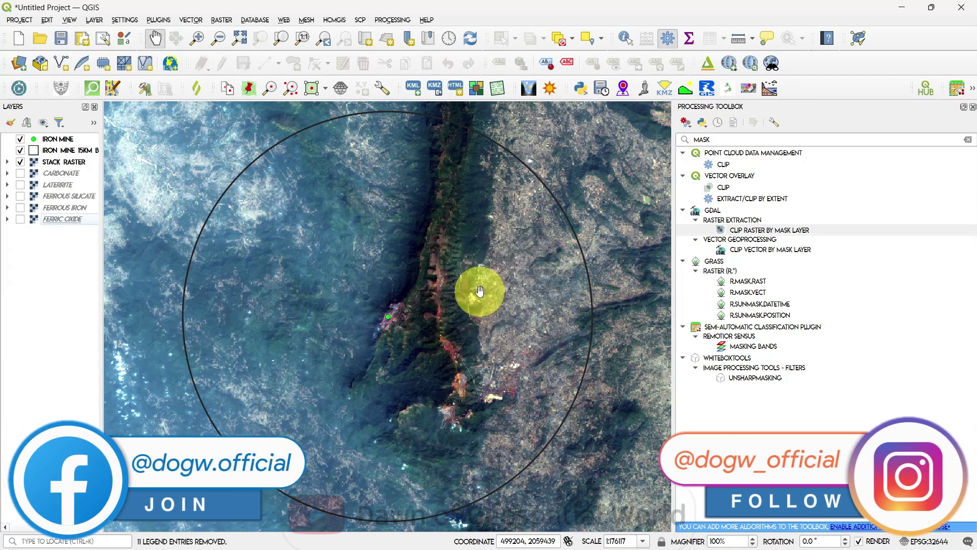
double_click(769, 230)
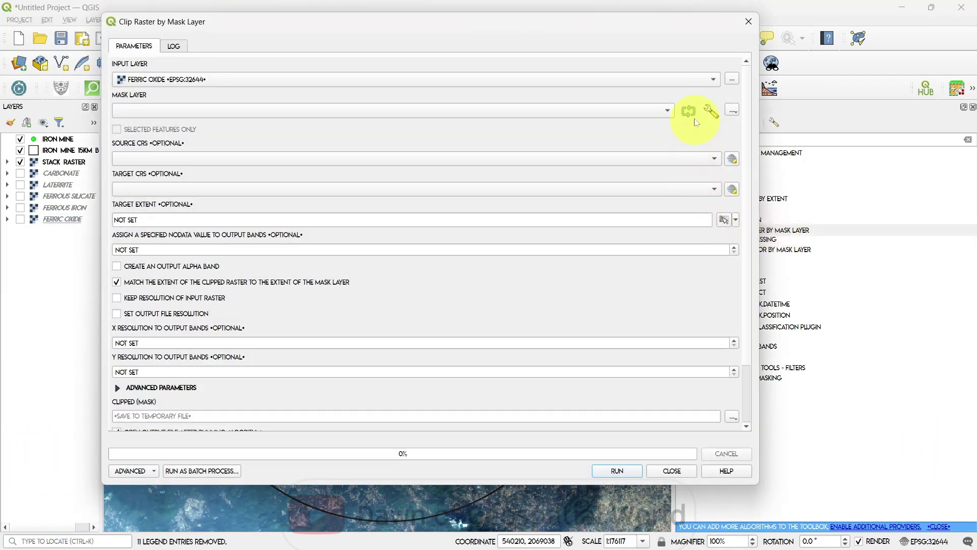
Clip STACK RASTER by the Iron Mine 15 km buffer into Mineral Indices/Stacked_15km.tif.
left_click(667, 110)
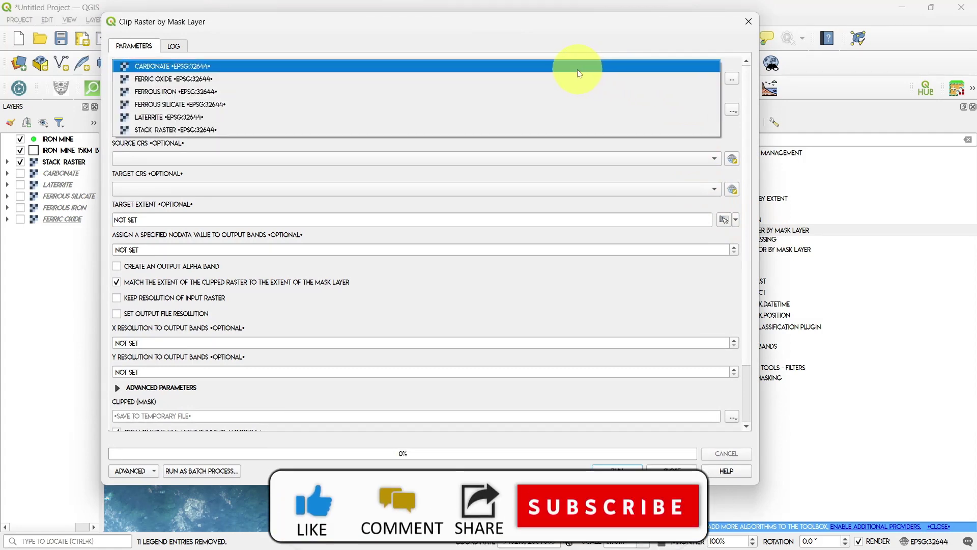
left_click(529, 131)
scroll(549, 111, "up", 3)
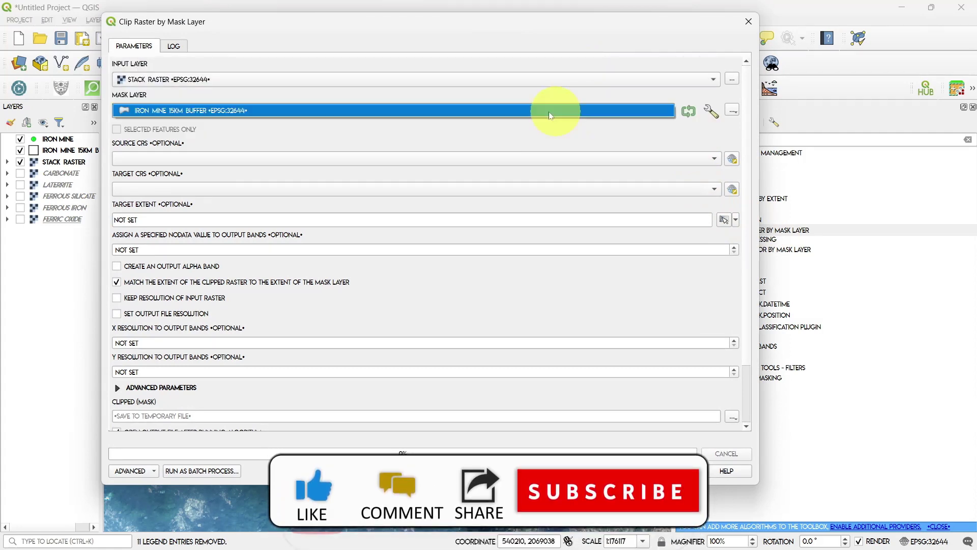
scroll(730, 328, "down", 3)
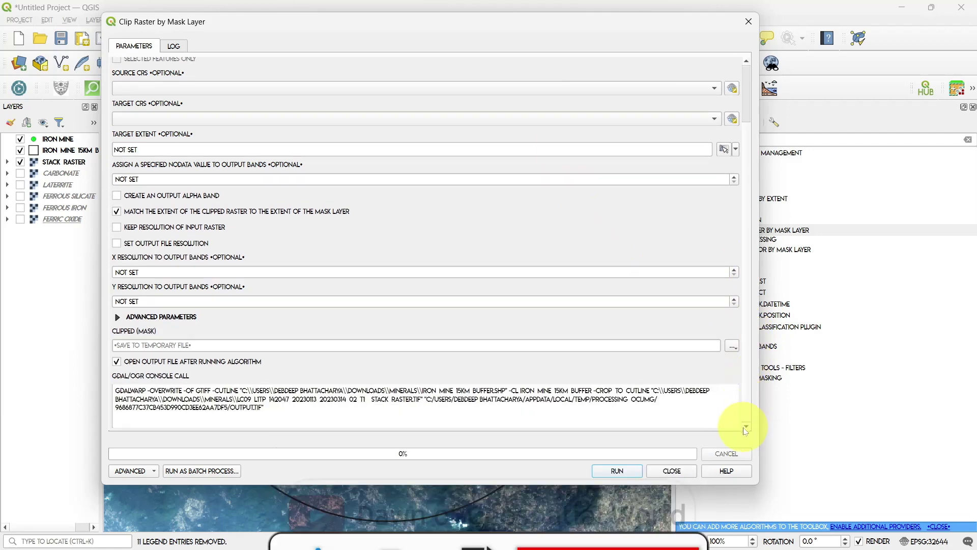
left_click(731, 347)
left_click(763, 365)
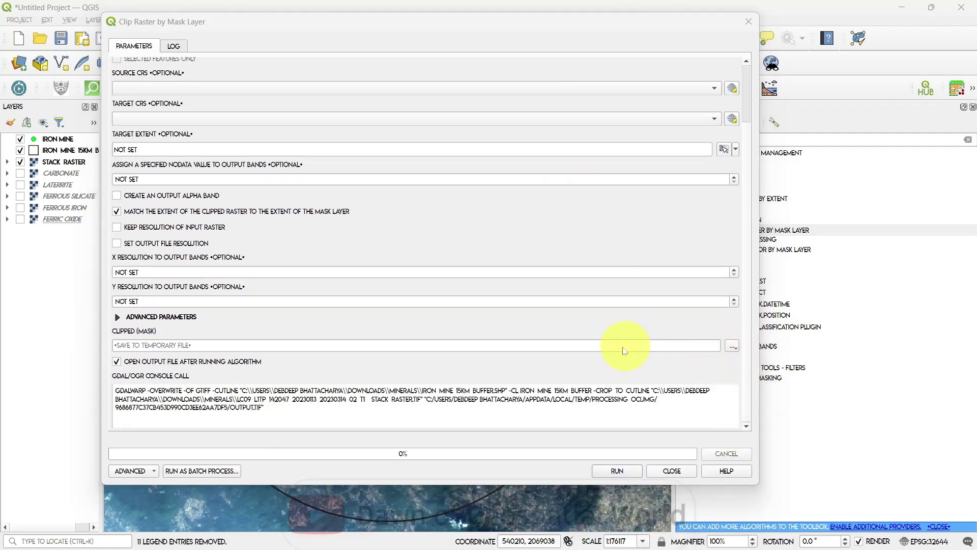
double_click(250, 161)
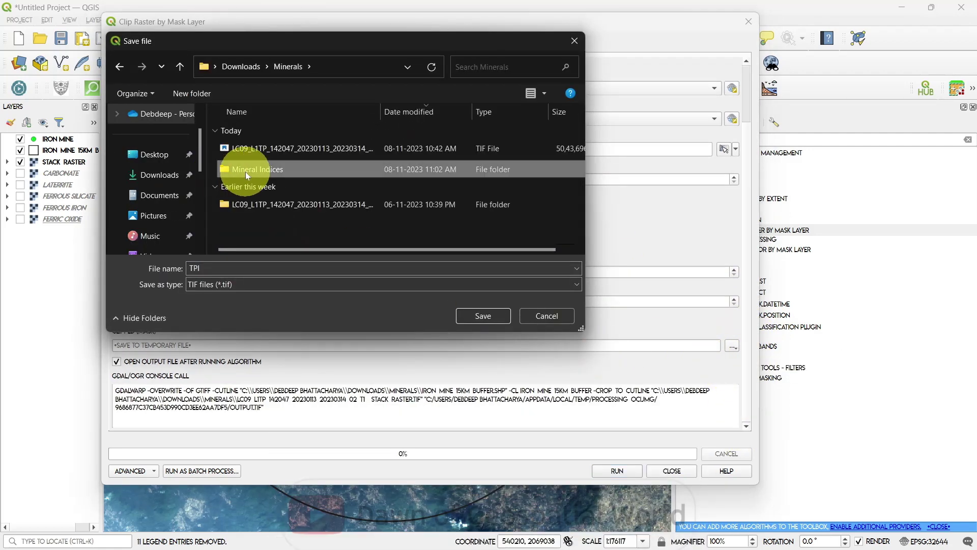
double_click(245, 169)
type("Stacked_15km")
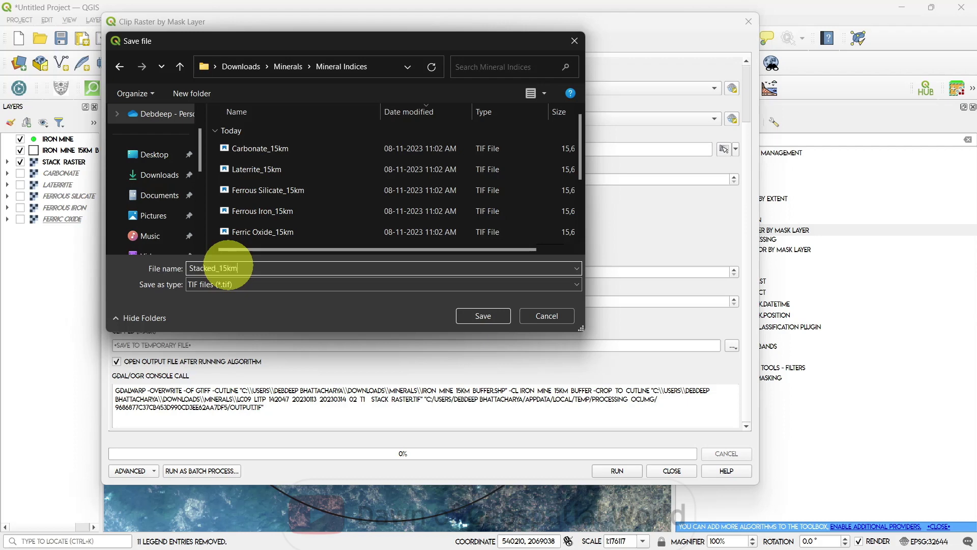
key("Return")
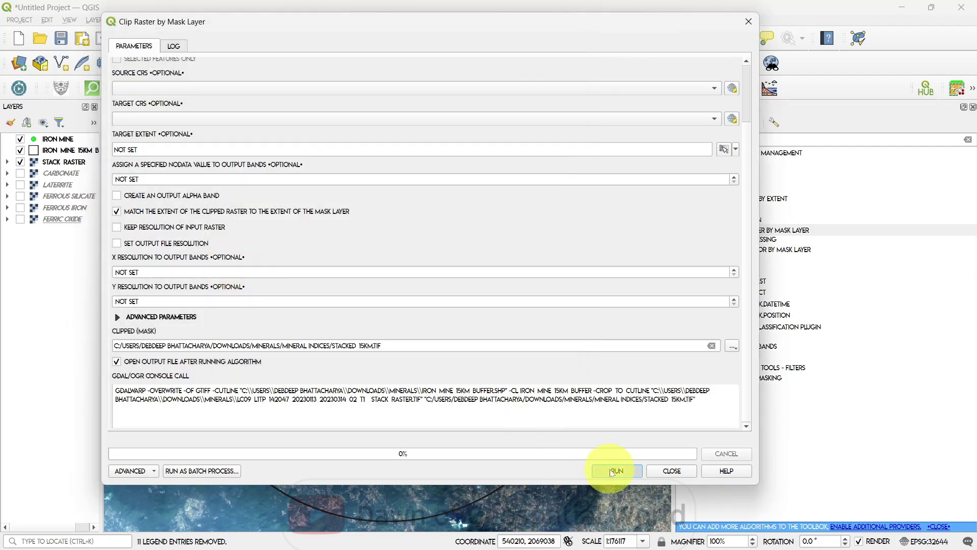
left_click(617, 470)
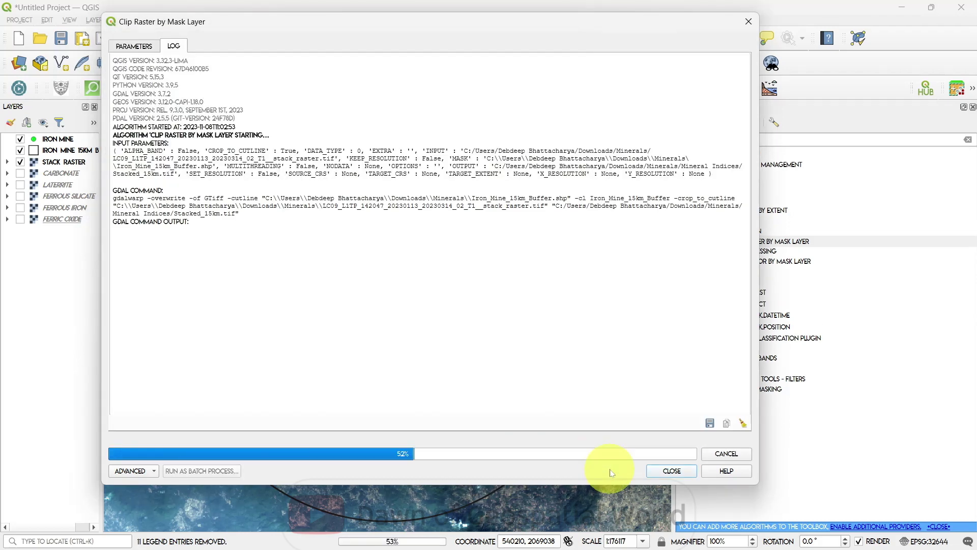
left_click(671, 471)
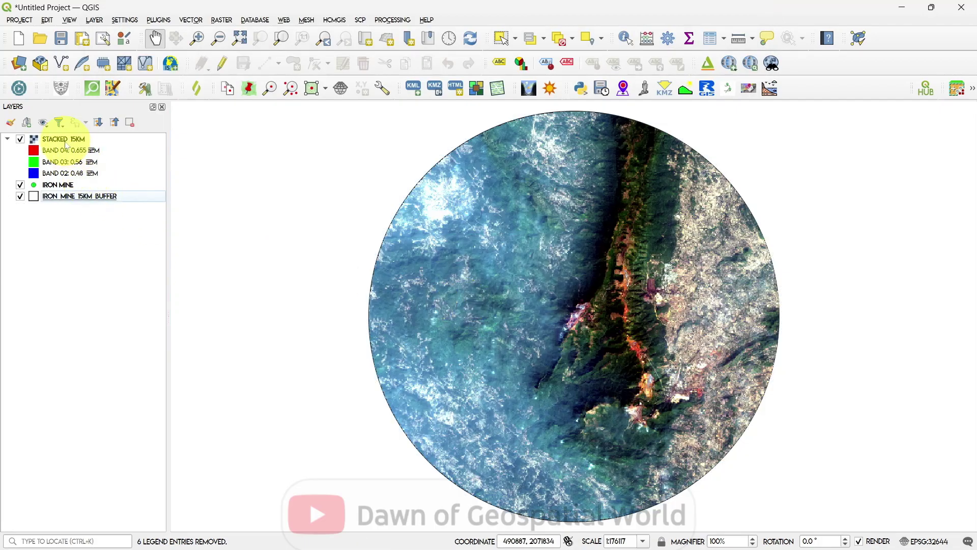
Place Stacked 15km below the Iron Mine 15 km buffer and collapse its band legend.
left_click_drag(62, 140, 63, 222)
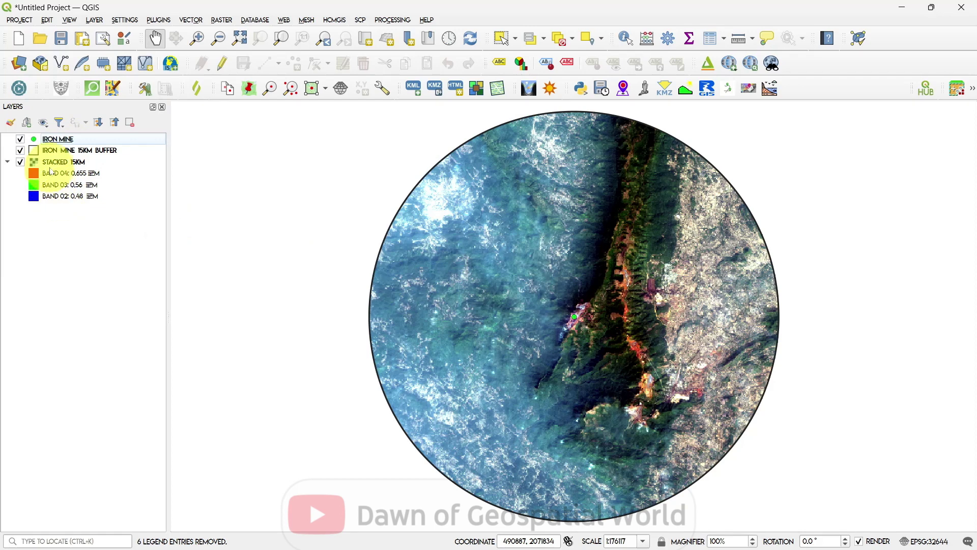
left_click(10, 163)
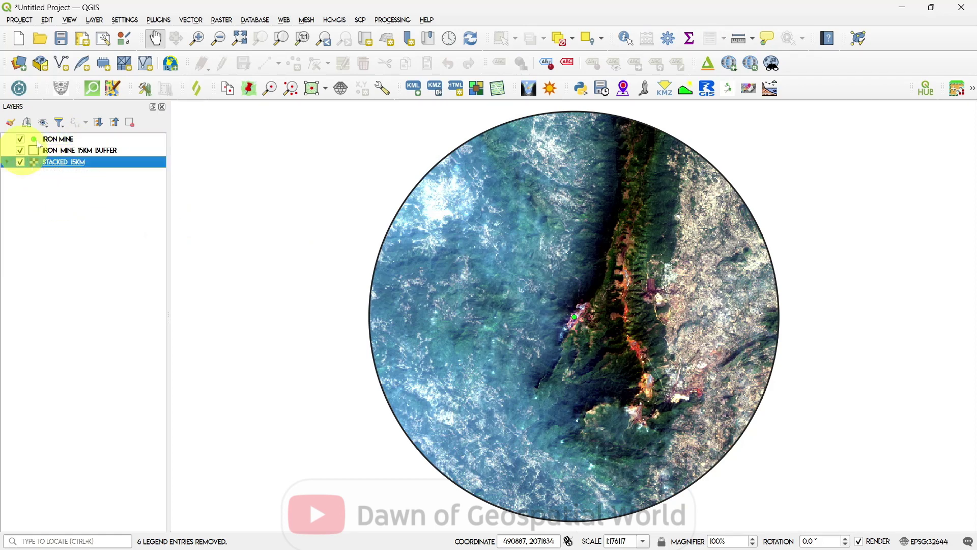
left_click(94, 20)
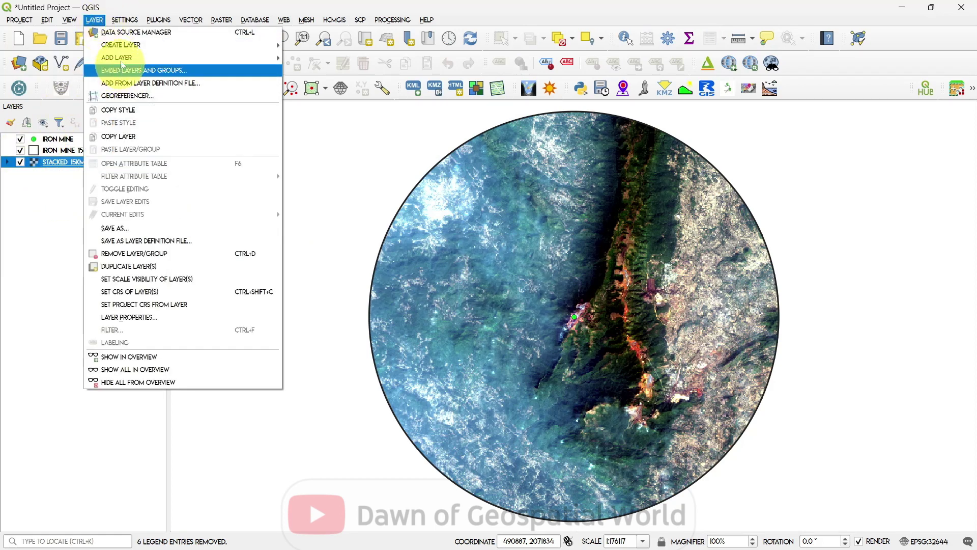
mouse_move(116, 57)
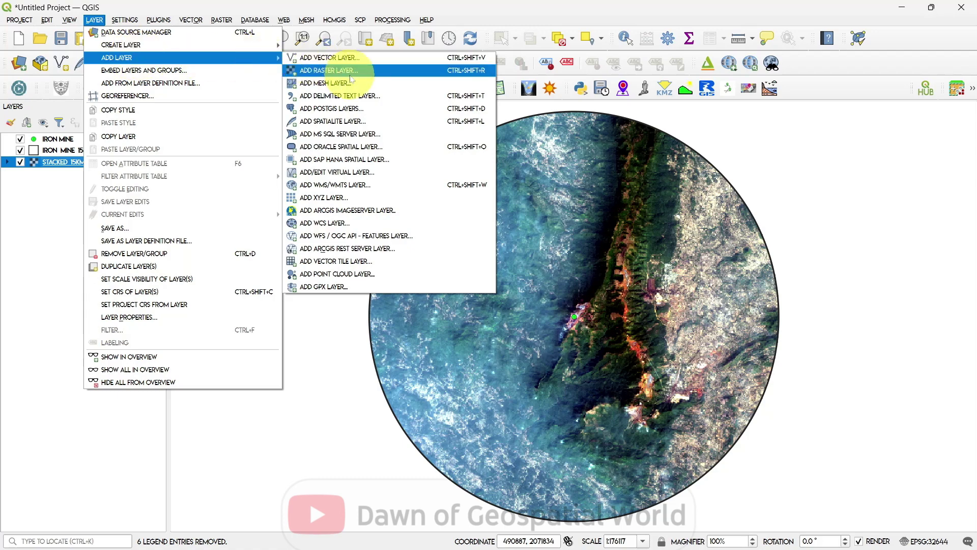
Add Carbonate_15km through Ferric Oxide_15km from Mineral Indices as raster layers.
left_click(328, 71)
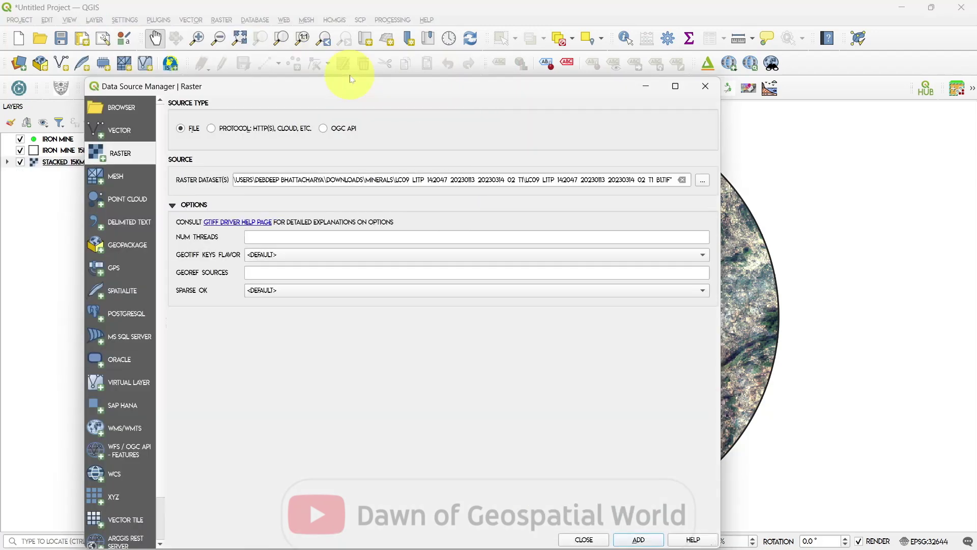
left_click(703, 180)
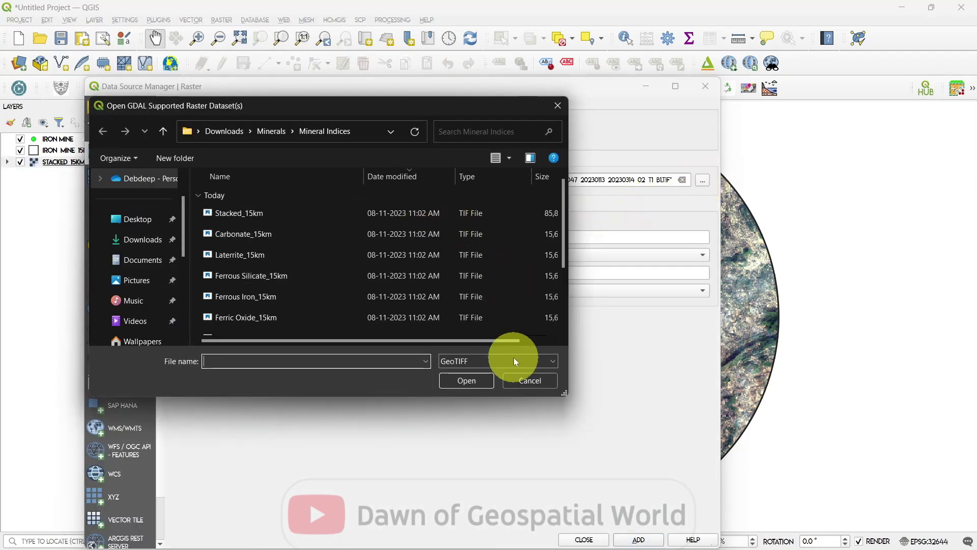
left_click(234, 233)
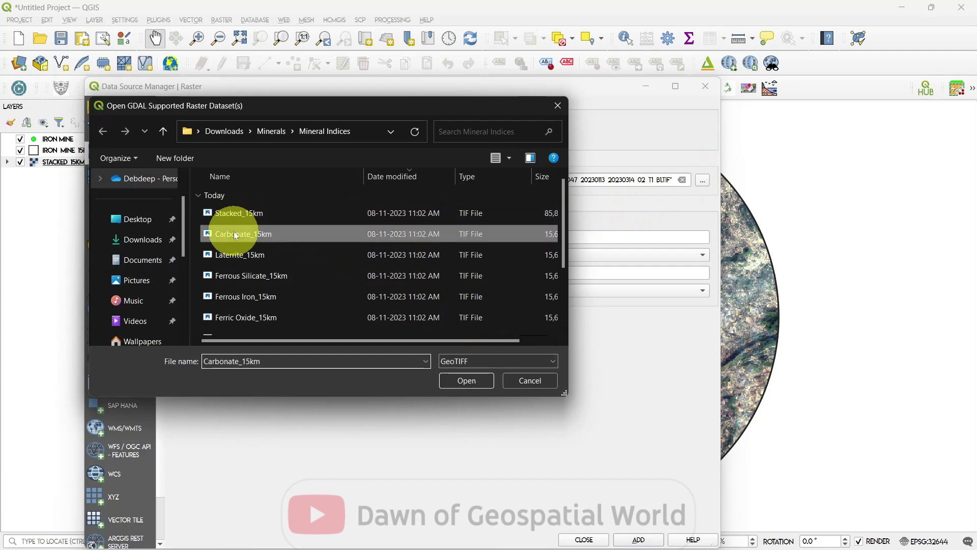
left_click_drag(566, 237, 566, 255)
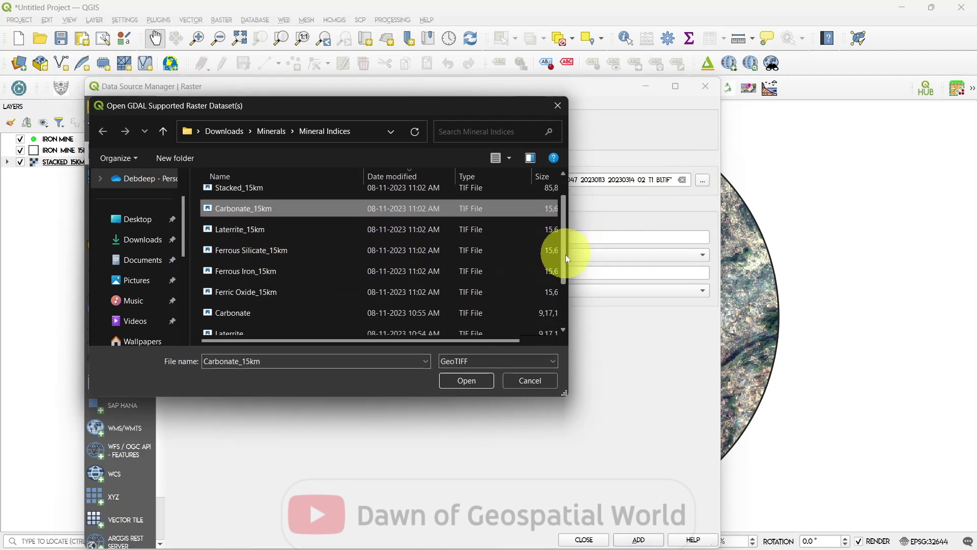
left_click(342, 273, "shift")
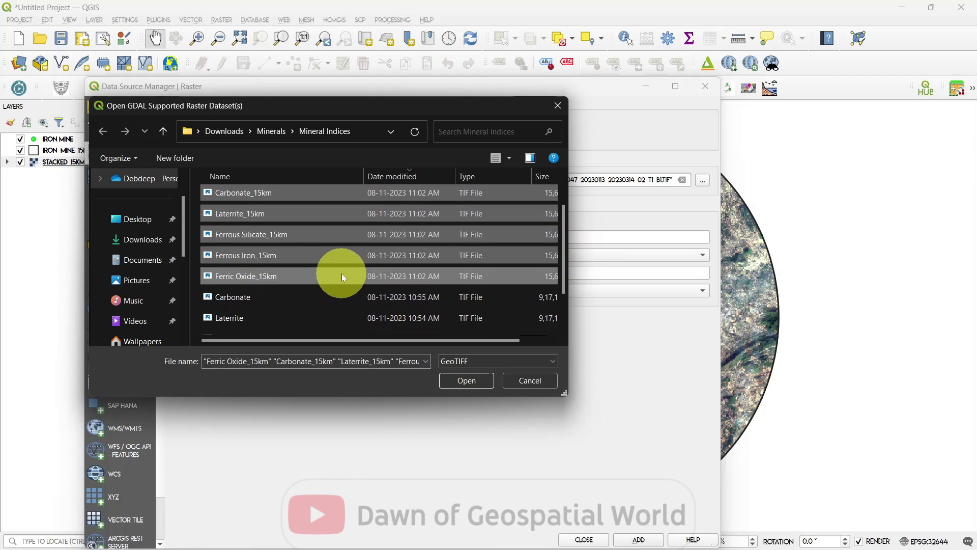
left_click(467, 380)
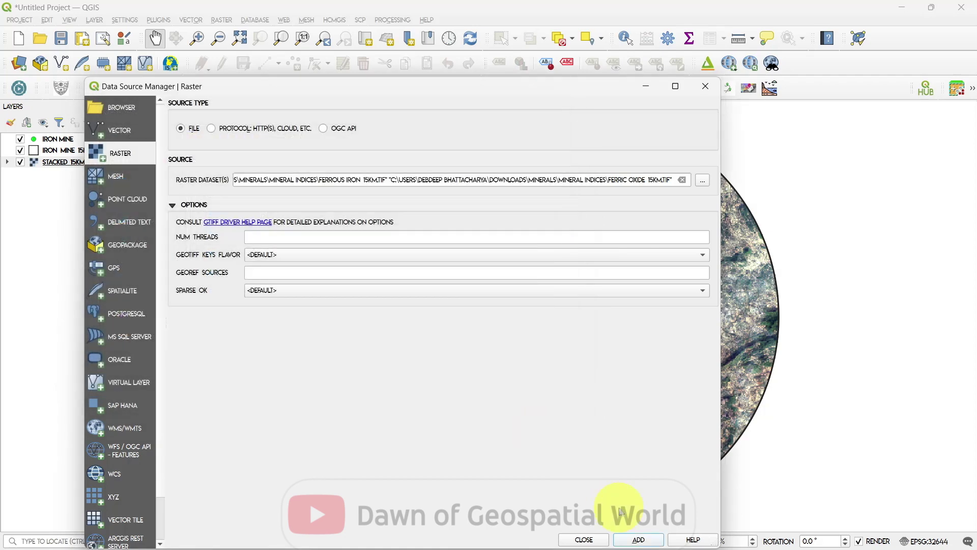
left_click(638, 540)
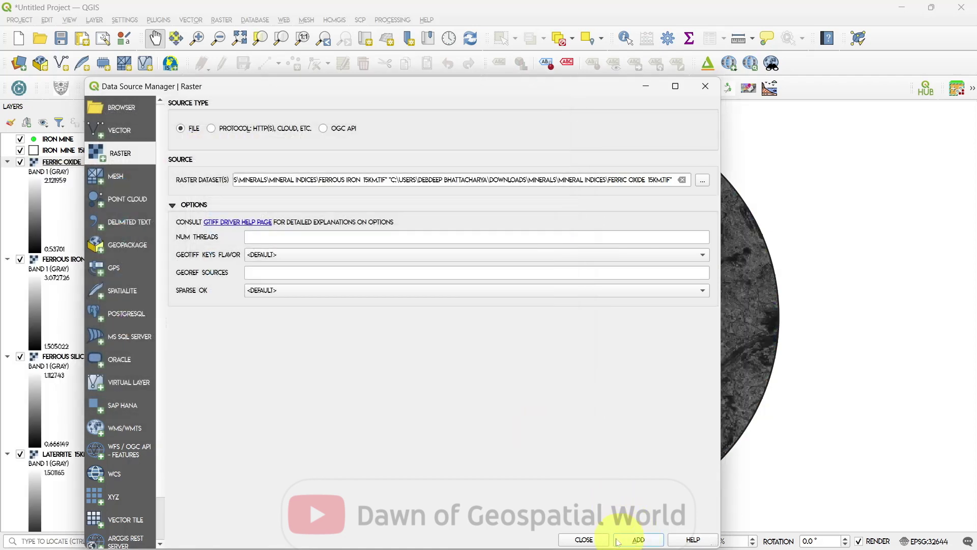
Collapse the Ferric Oxide, Ferrous Iron, Ferrous Silicate and Laterrite legends.
left_click(9, 162)
left_click(8, 184)
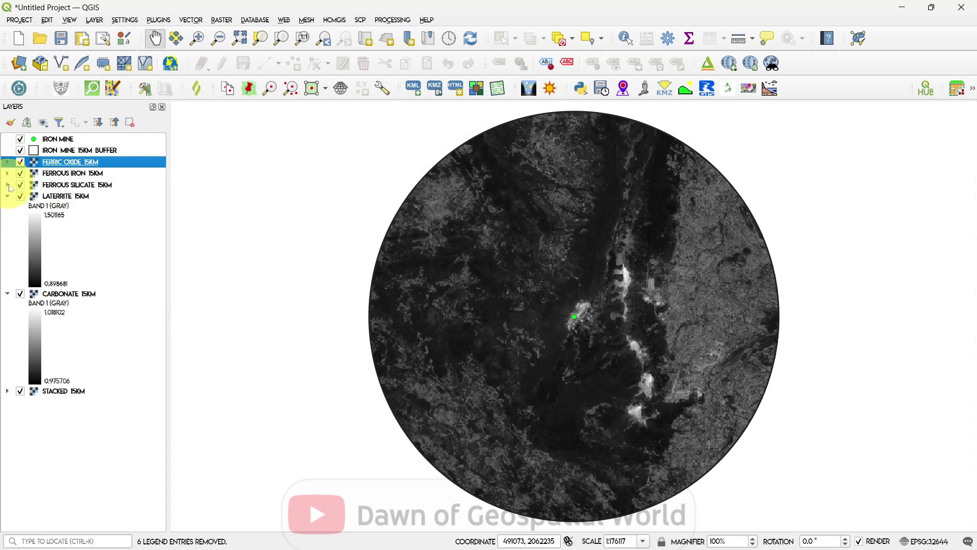
left_click(9, 196)
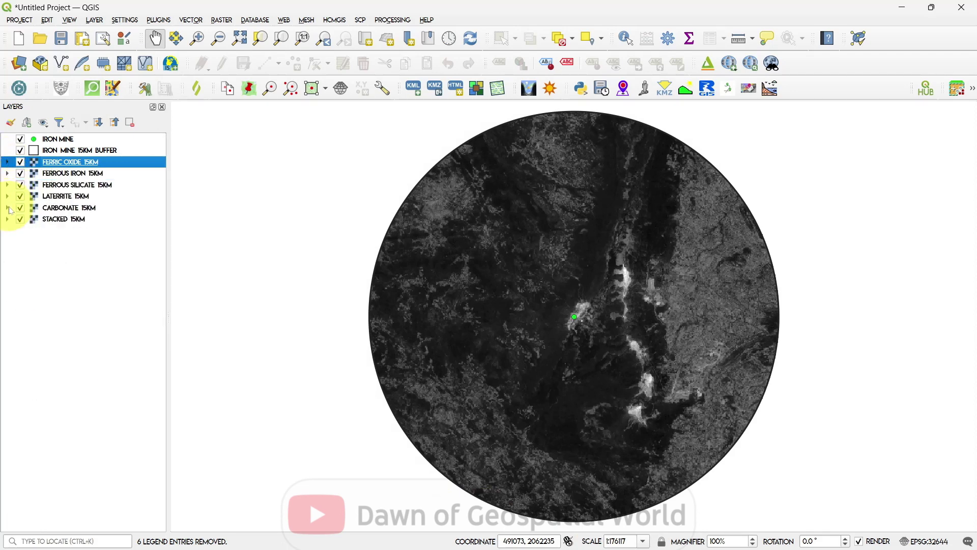
left_click(53, 311)
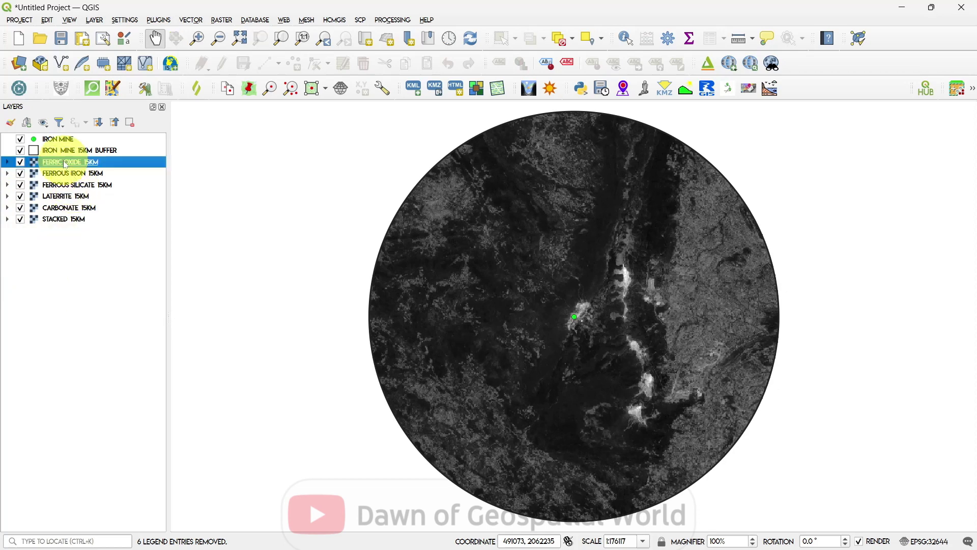